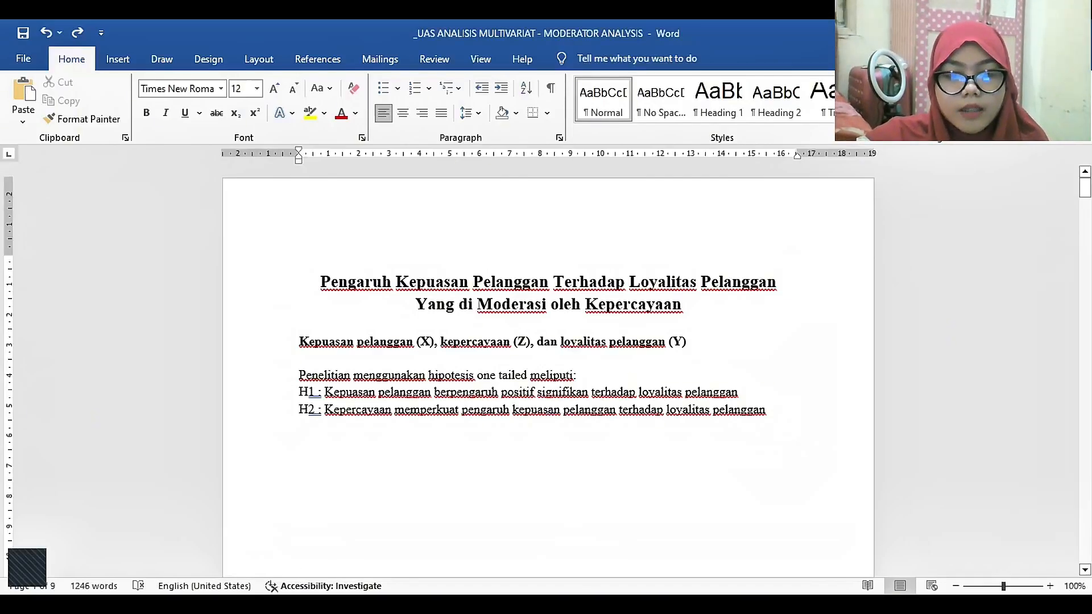
# Switch to SmartPLS and create a new project named Analisis Multivariat.
pyautogui.click(588, 558)
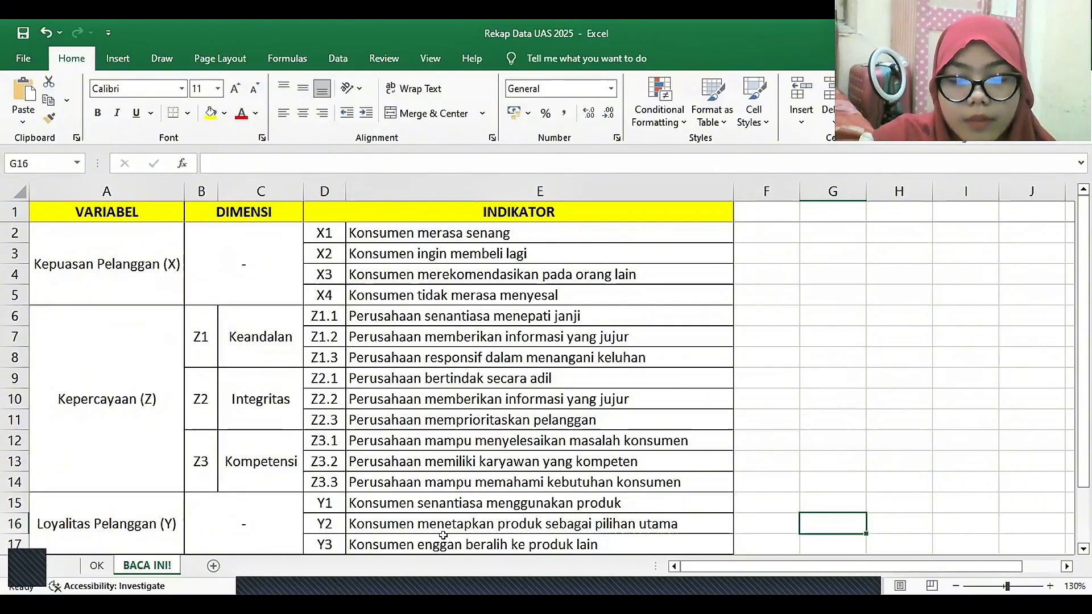
pyautogui.click(506, 586)
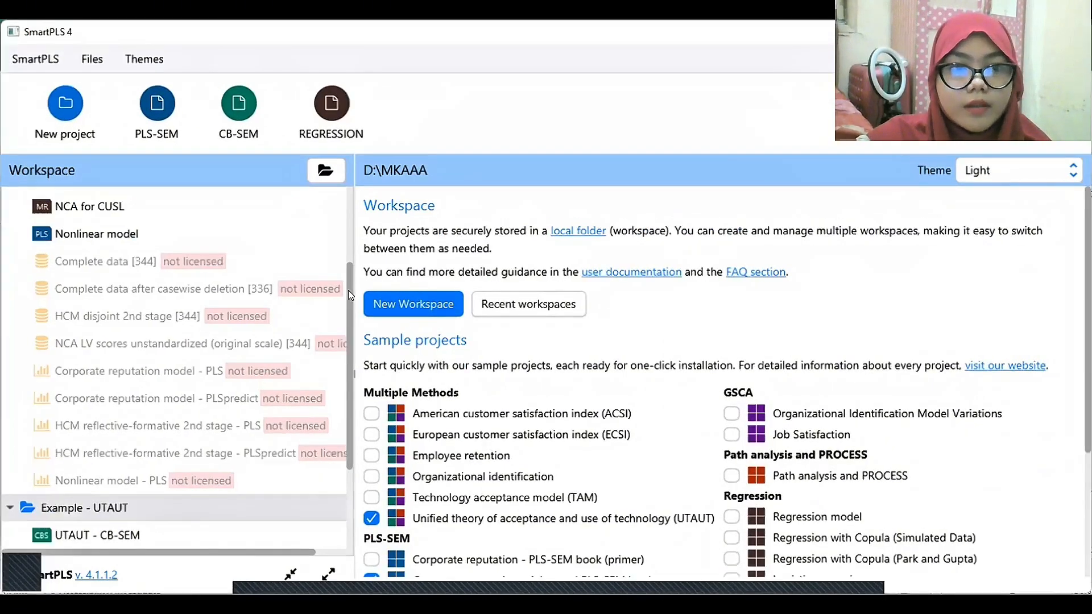
pyautogui.moveTo(348, 290); pyautogui.dragTo(348, 192)
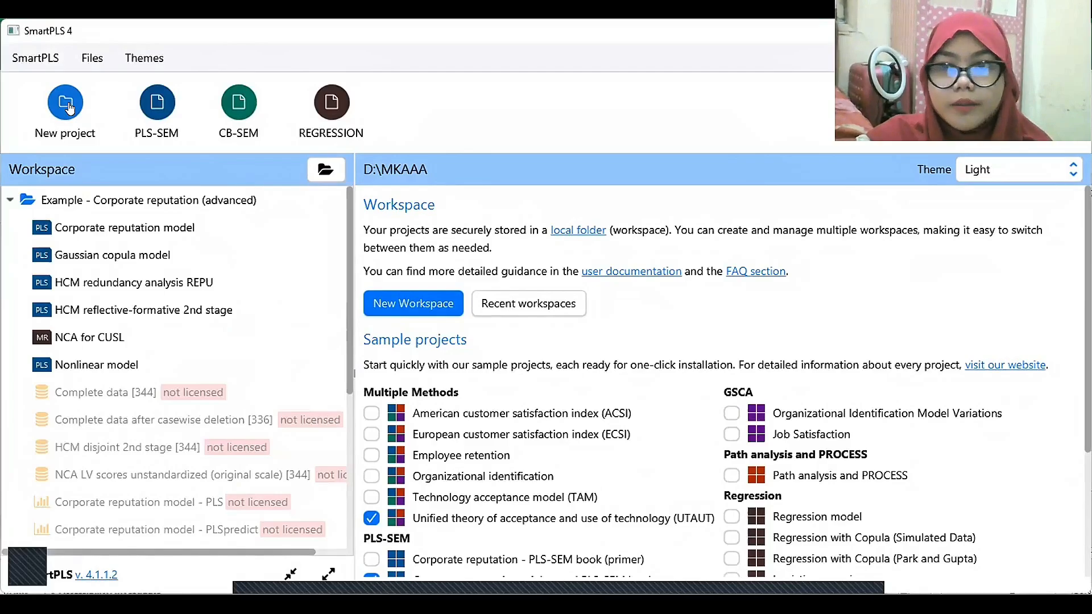
pyautogui.click(65, 101)
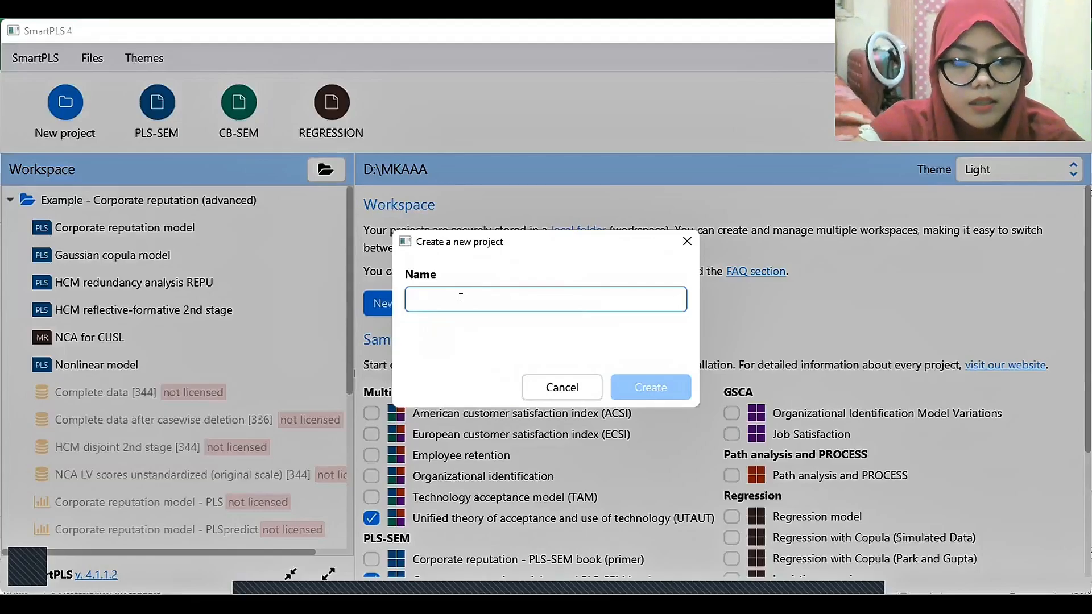
pyautogui.write('Analisis Mu')
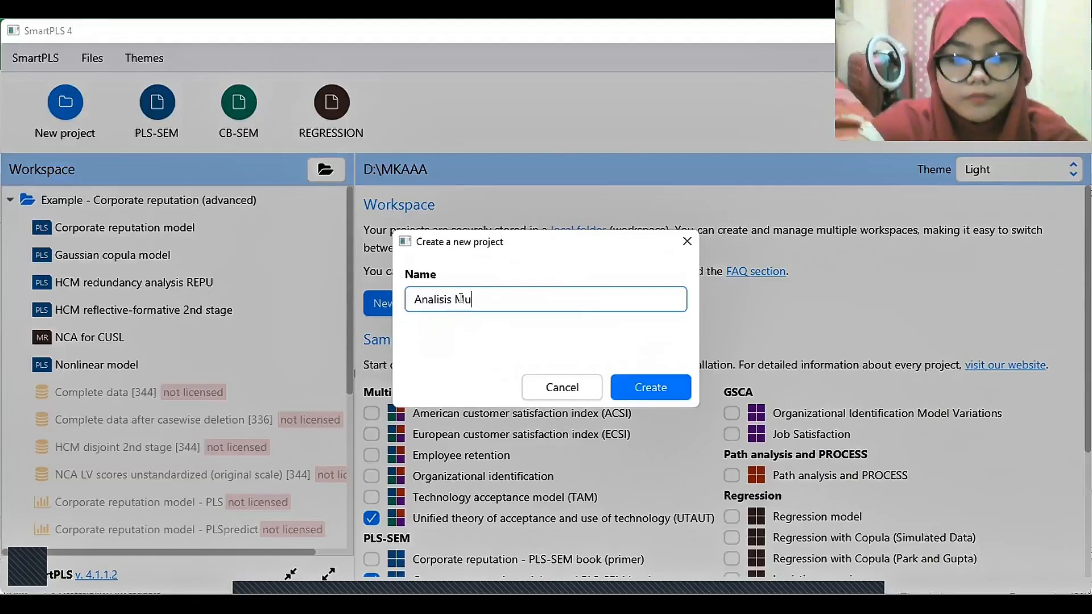
pyautogui.write('ltivariat')
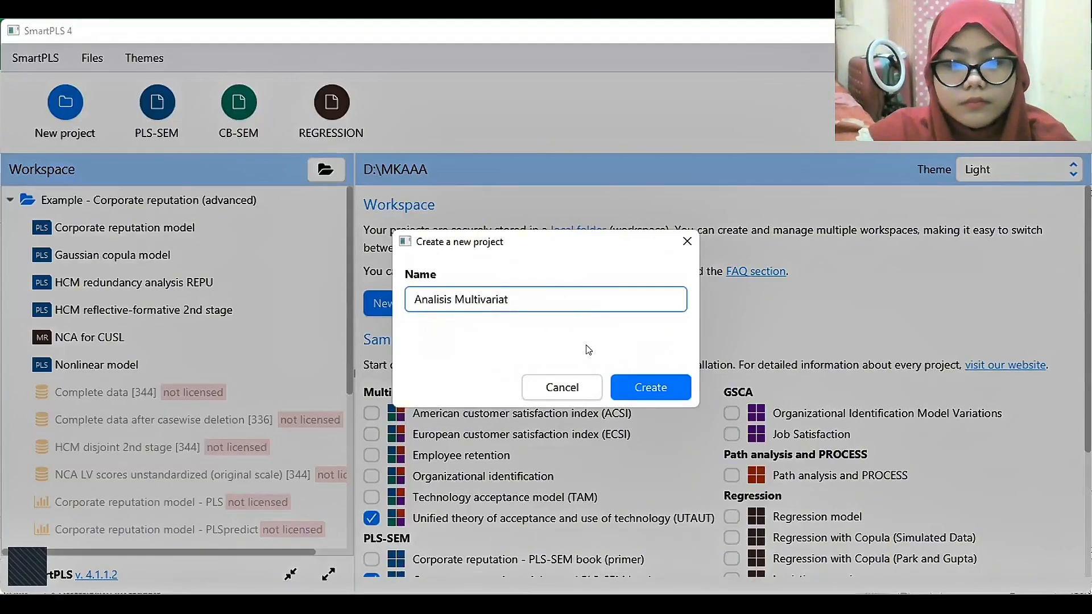
pyautogui.click(634, 383)
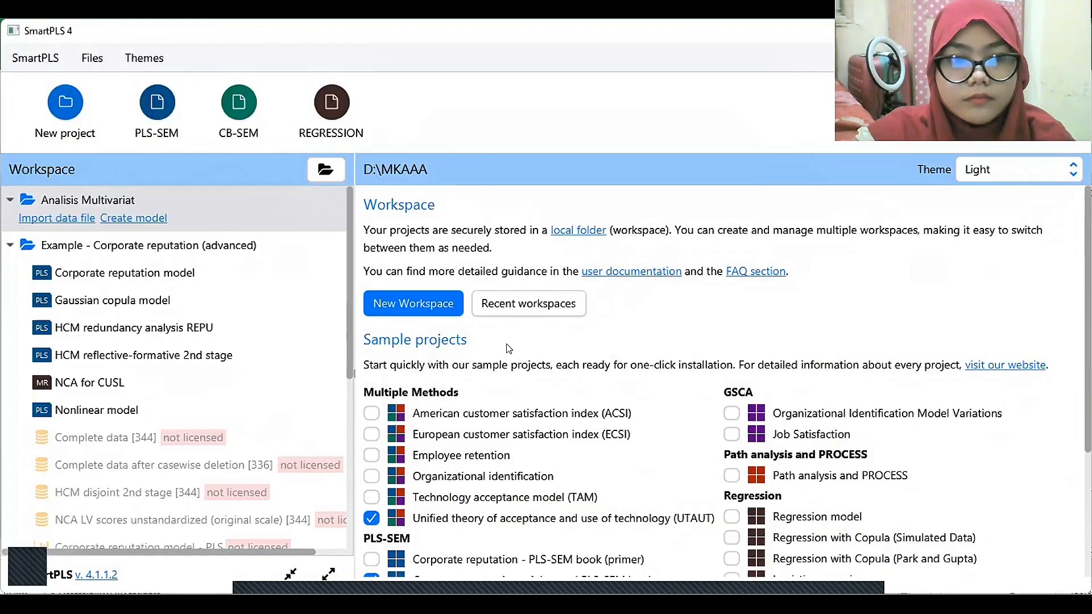
# Import the data file DATA UAS ANMUL BARU into the Analisis Multivariat project and return to the workspace.
pyautogui.click(58, 219)
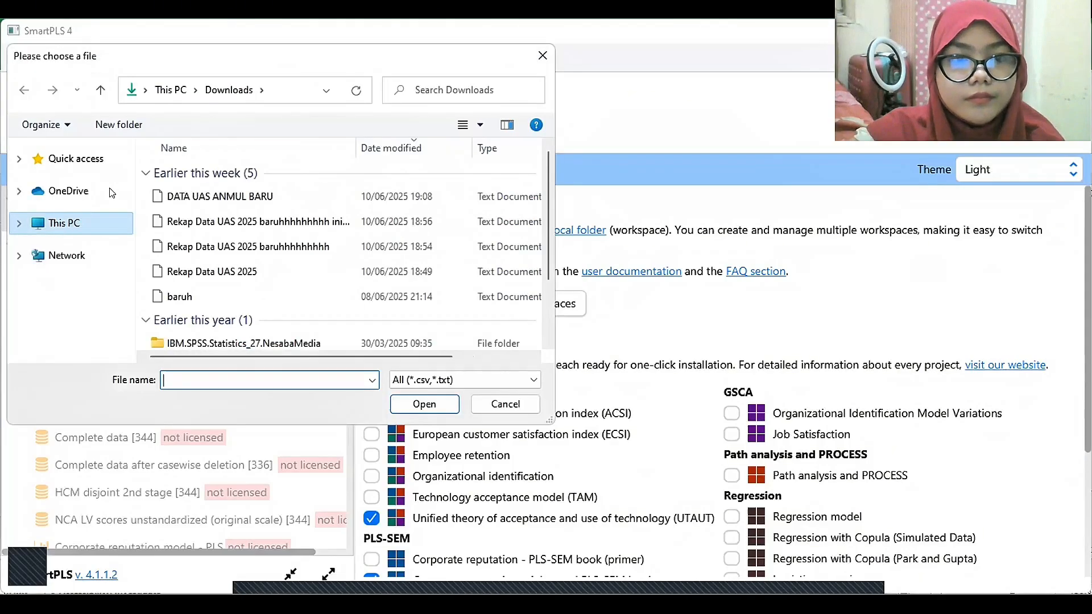
pyautogui.click(254, 197)
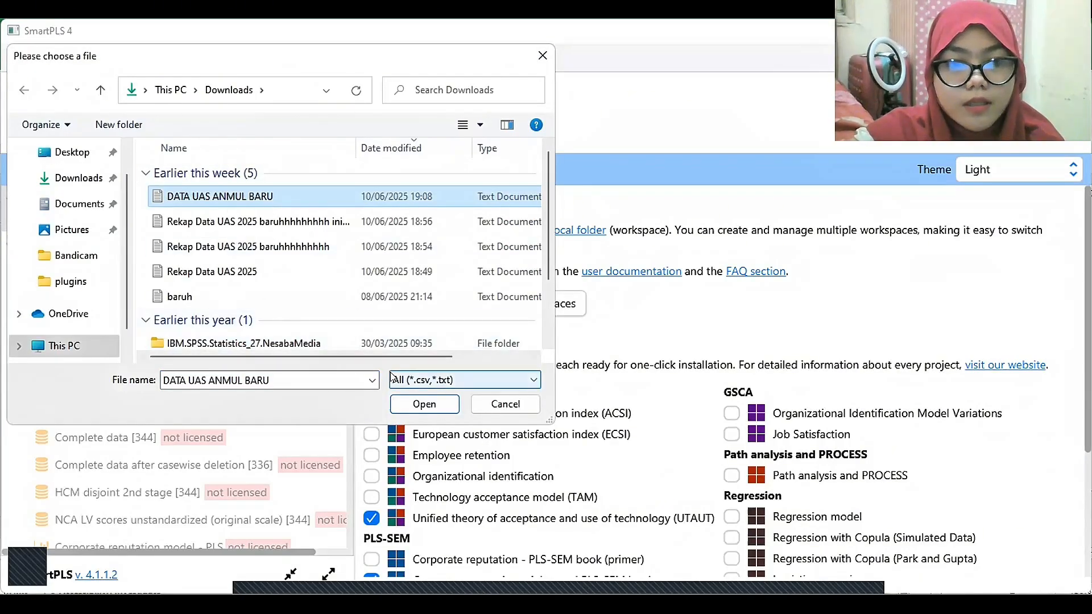
pyautogui.click(410, 405)
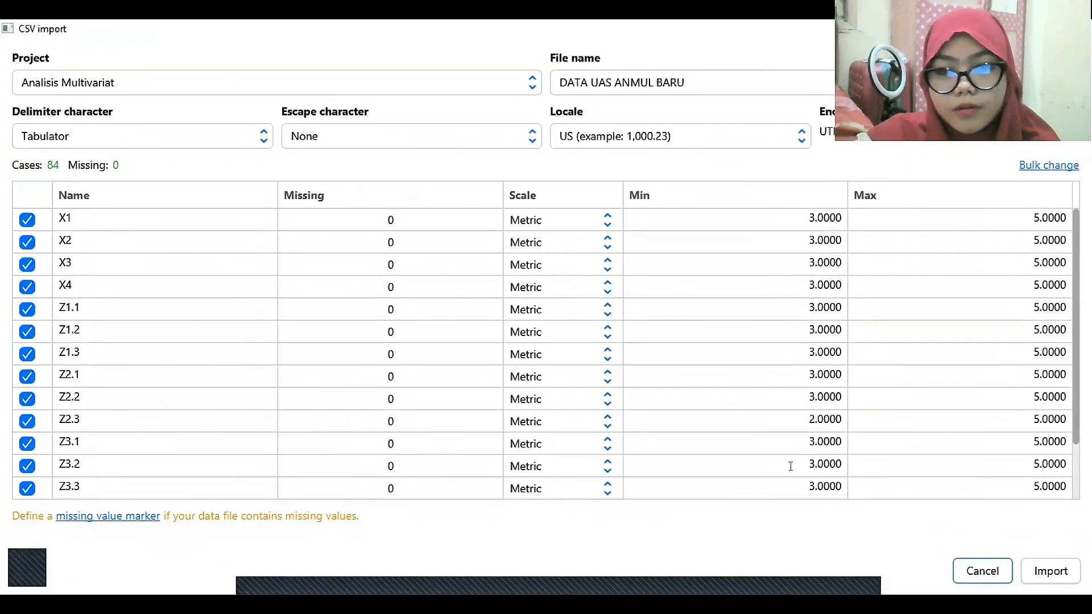
pyautogui.click(1049, 571)
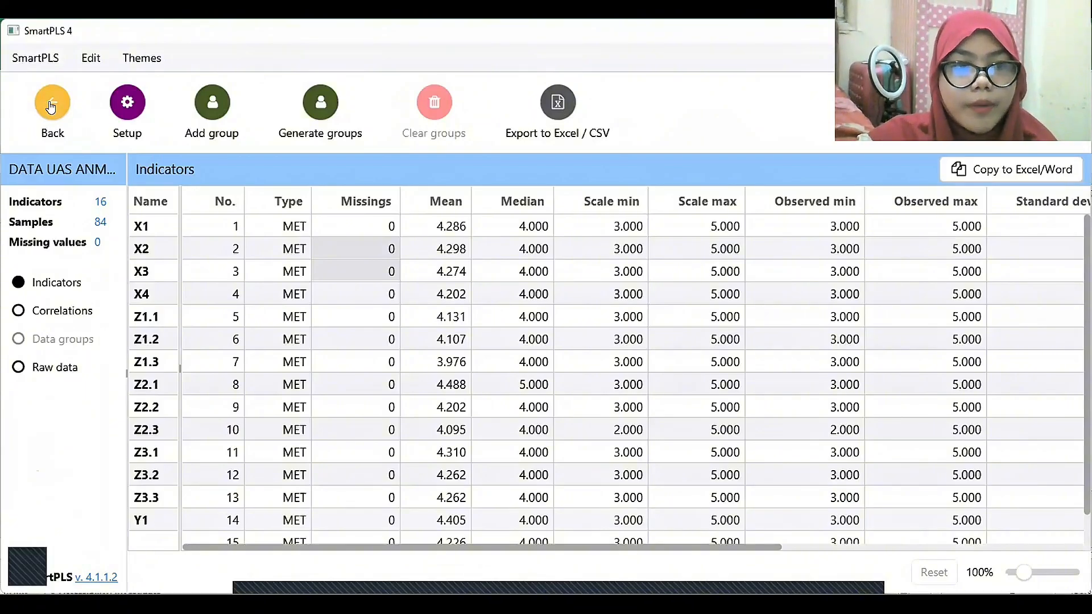
pyautogui.click(51, 106)
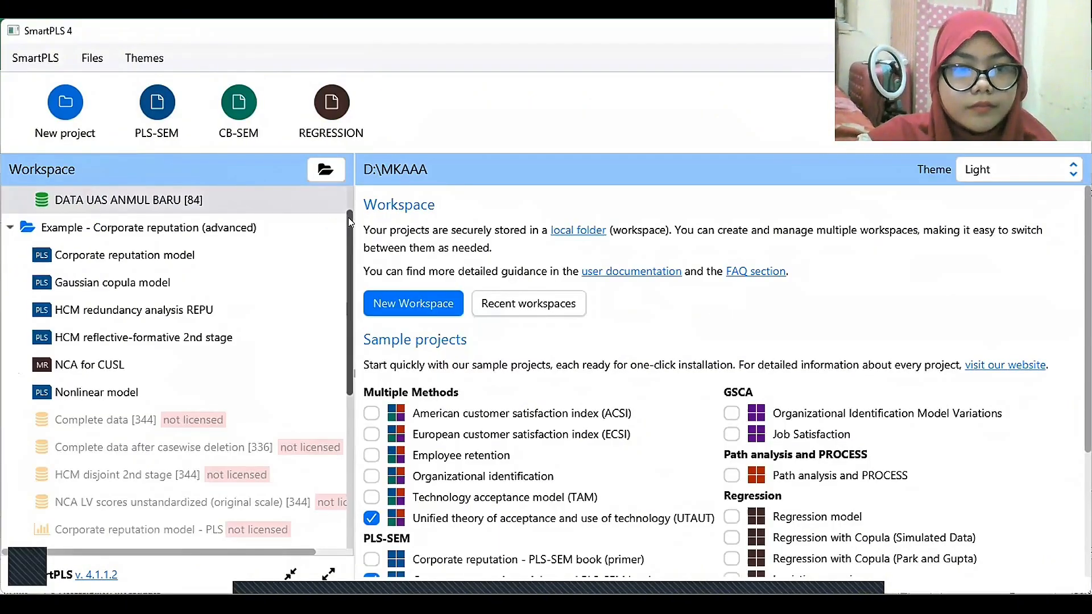
# Create a PLS-SEM model named MRA in the Analisis Multivariat project.
pyautogui.scroll(1, 111, 208)
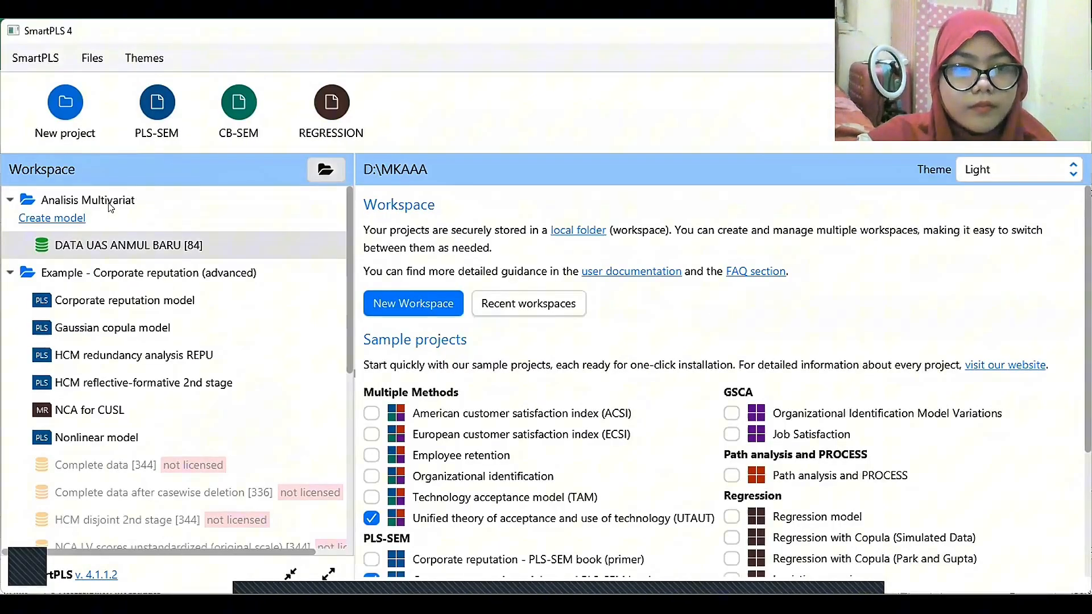
pyautogui.click(61, 222)
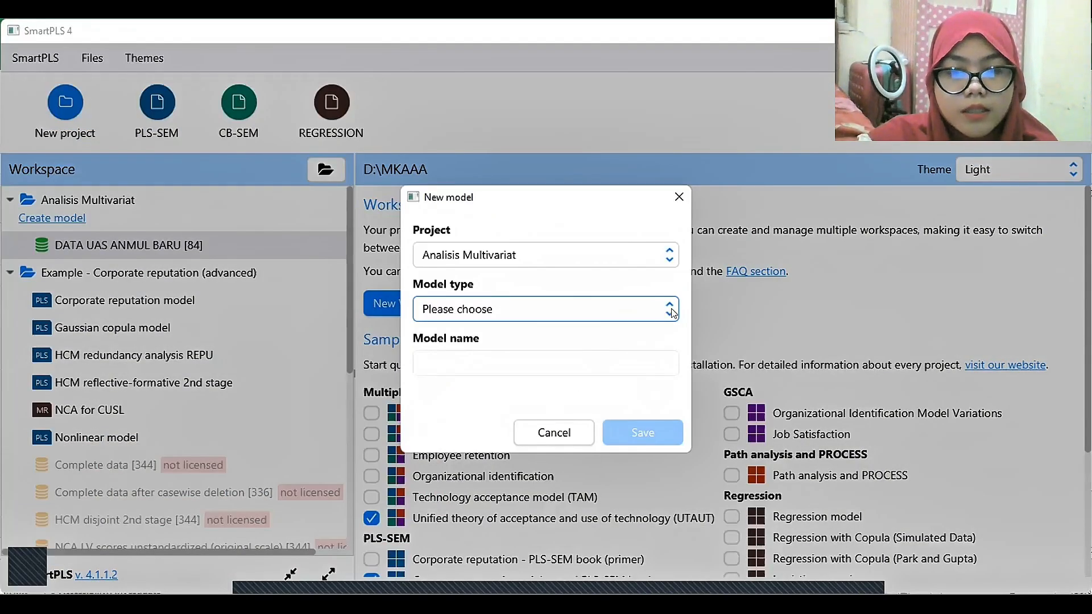
pyautogui.click(673, 313)
pyautogui.click(508, 335)
pyautogui.click(475, 361)
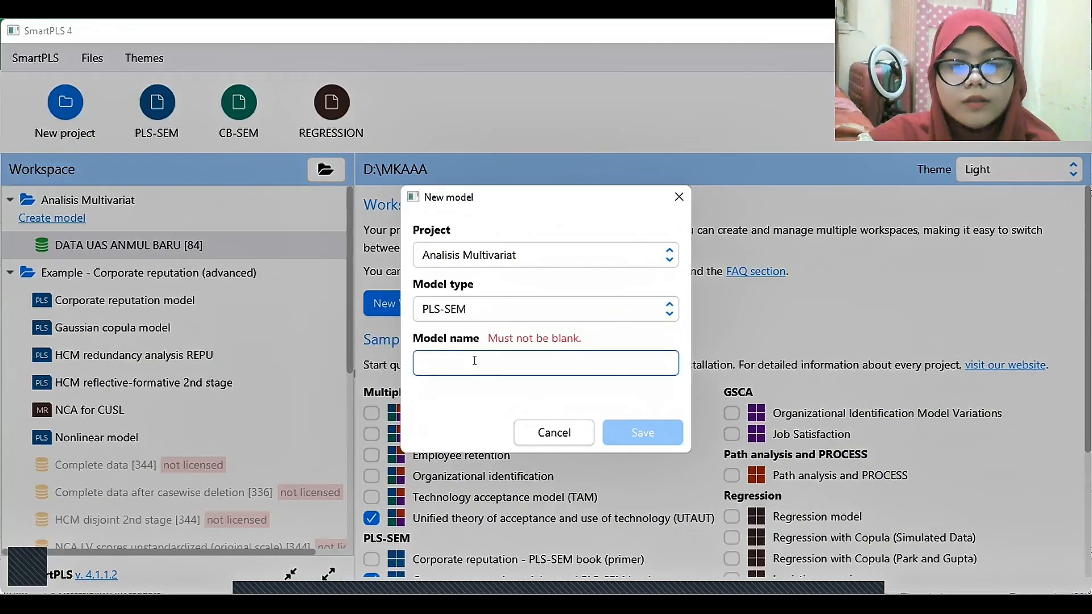
pyautogui.write('MRA')
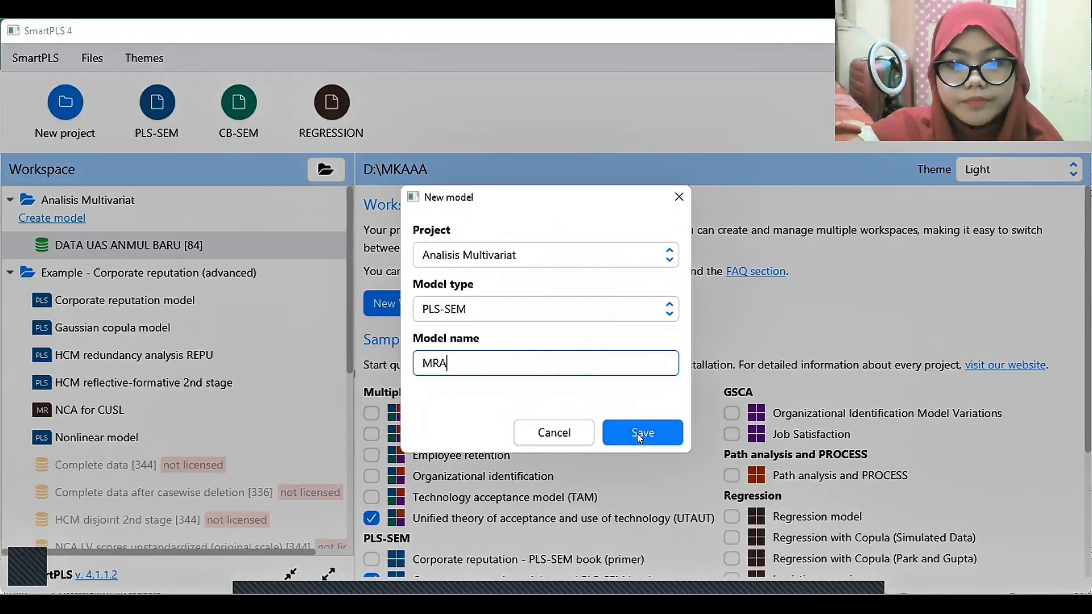
pyautogui.click(639, 436)
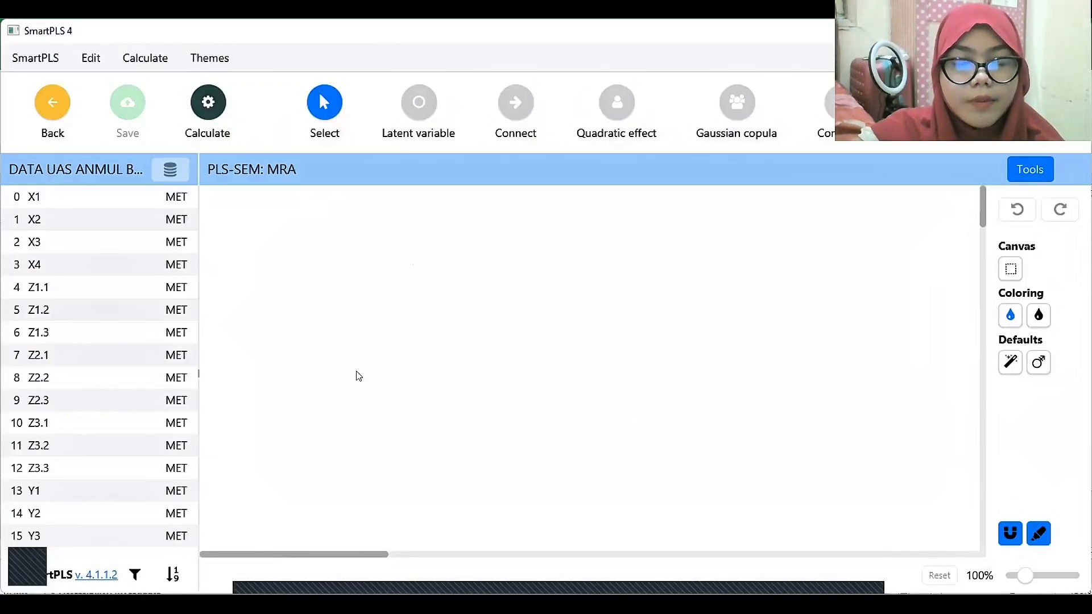
# Place indicators X1 to X4 together on the empty canvas as a new latent variable.
pyautogui.click(420, 105)
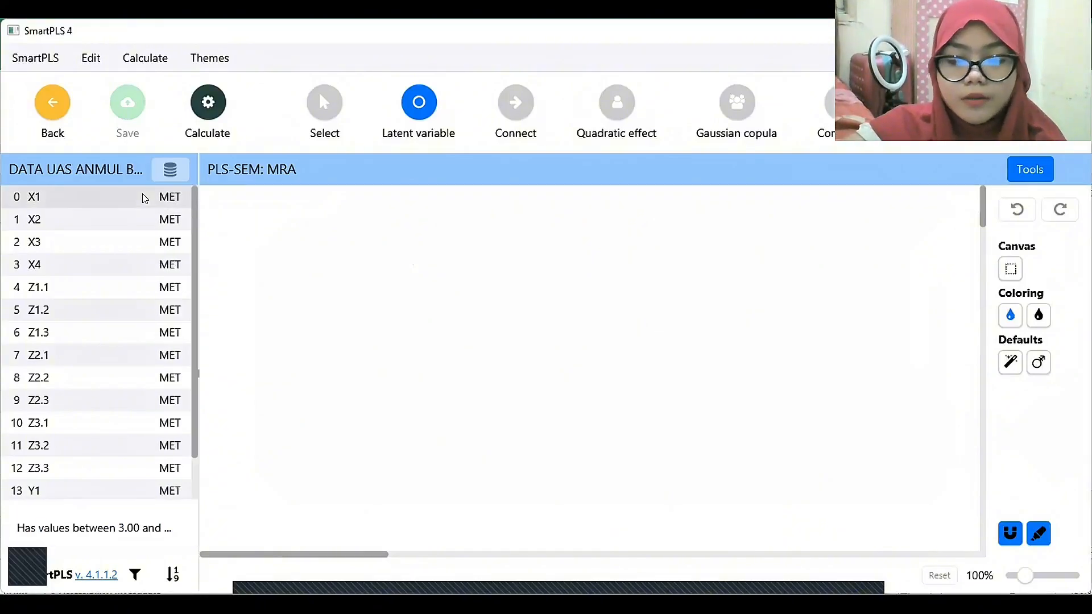
pyautogui.hotkey('shift', 'Down')
pyautogui.hotkey('shift', 'Down')
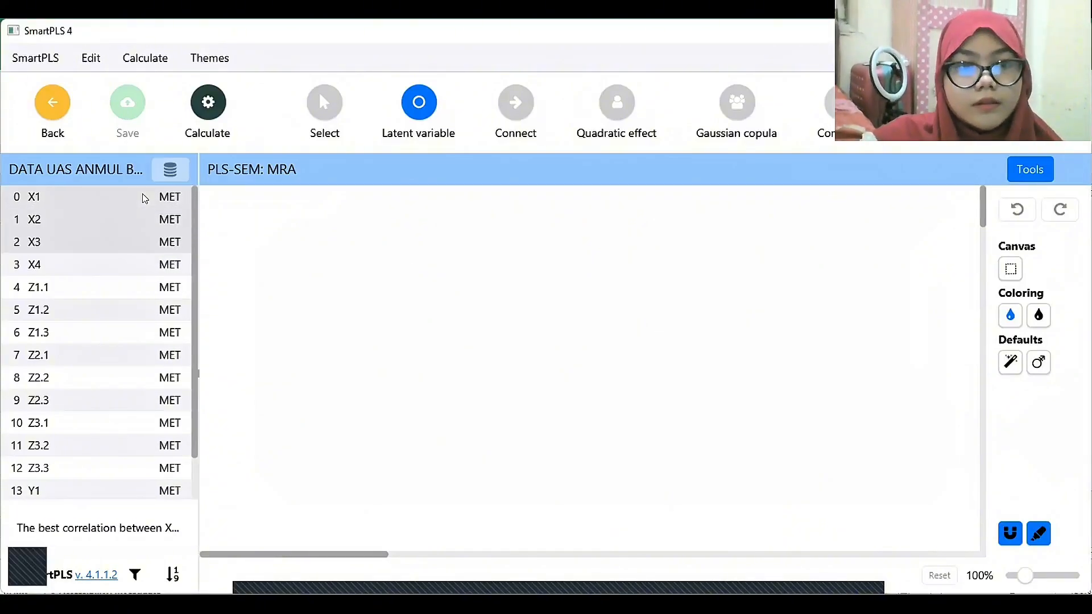
pyautogui.hotkey('shift', 'Down')
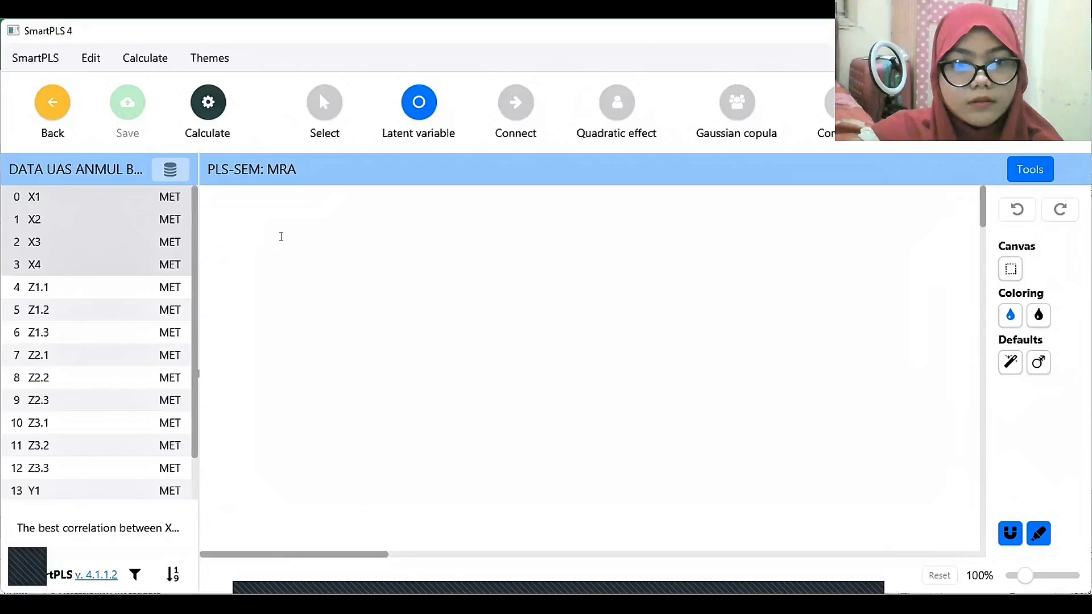
pyautogui.moveTo(86, 242); pyautogui.dragTo(281, 236)
# Name the new latent variable Kepuasan Pelanggan (X).
pyautogui.write(')')
pyautogui.write('(')
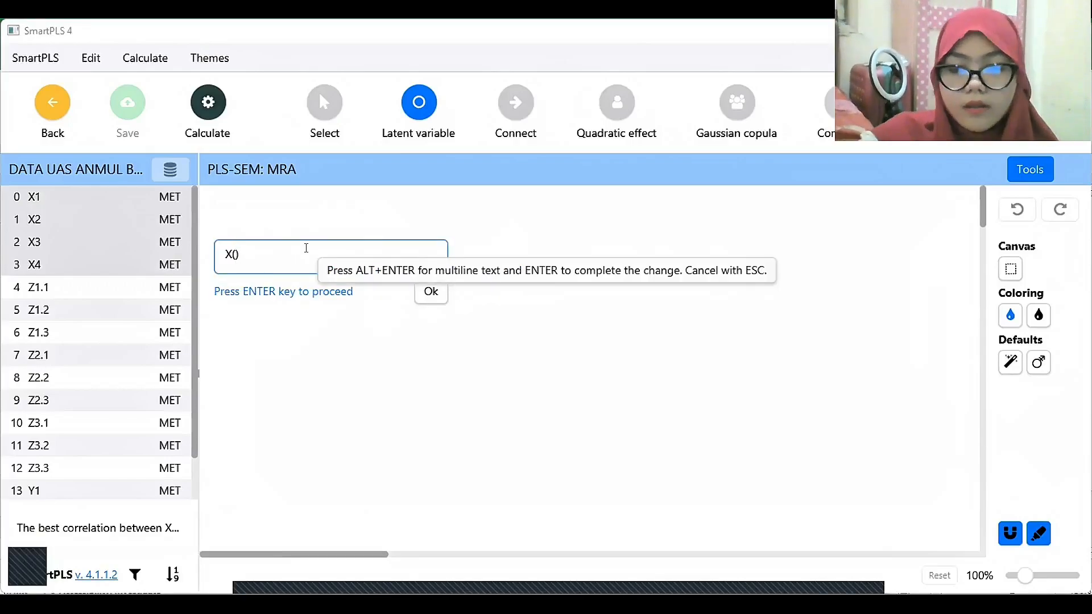
pyautogui.press('BackSpace')
pyautogui.press('Left')
pyautogui.write('(')
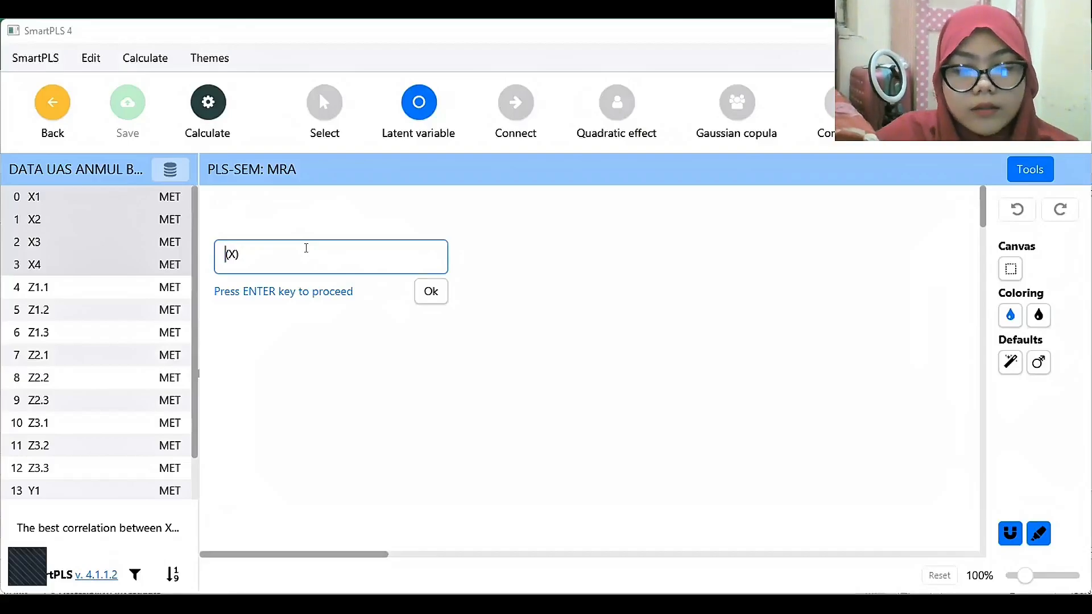
pyautogui.write('Kepuasan Pelang')
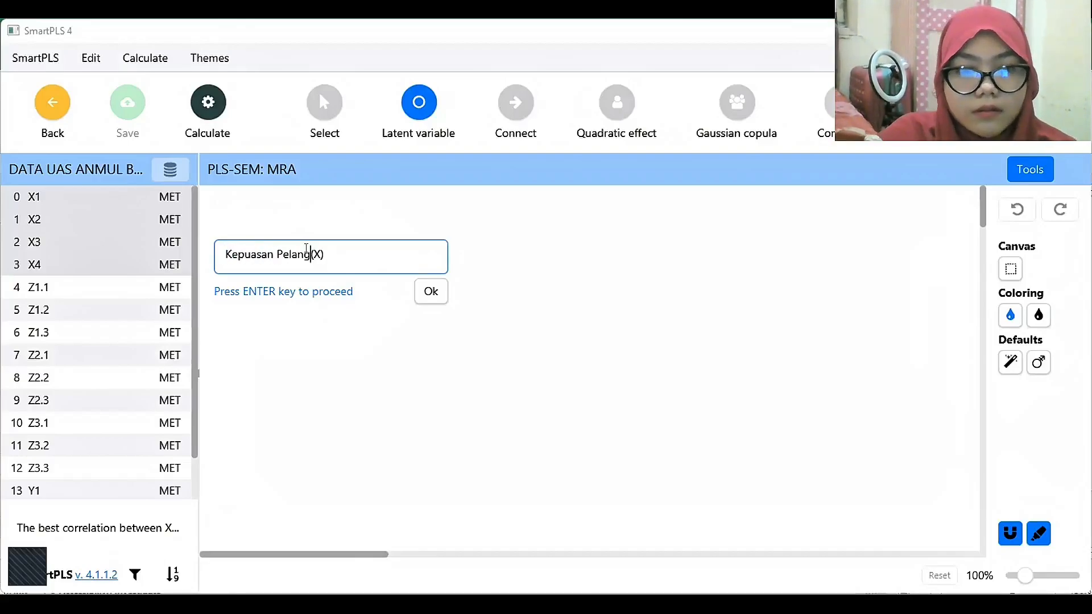
pyautogui.write('gan')
pyautogui.click(444, 297)
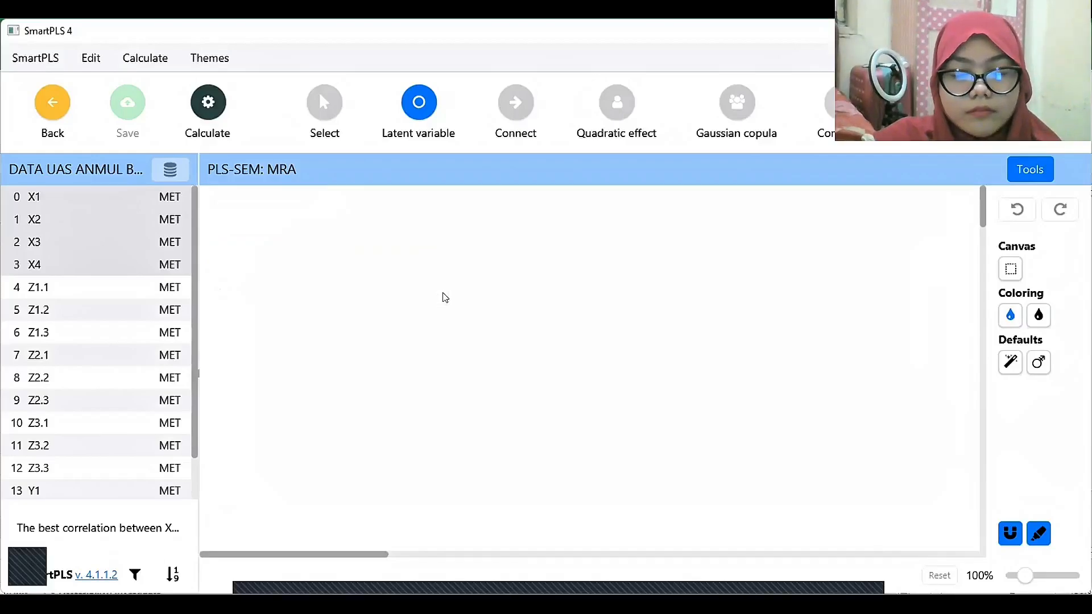
# Move the indicators of Kepuasan Pelanggan (X) to the left side of its circle.
pyautogui.click(327, 97)
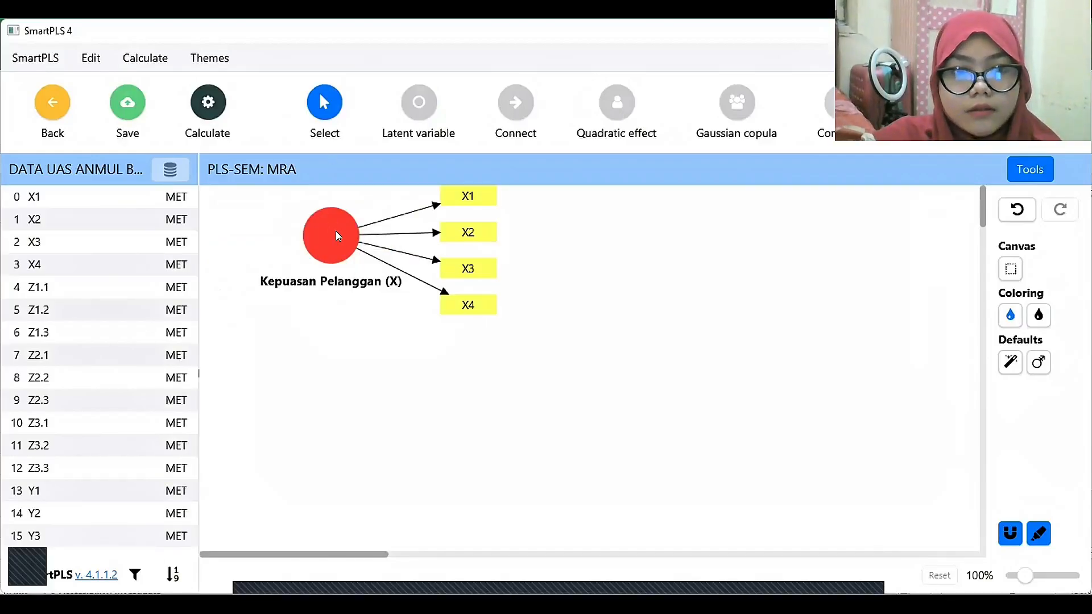
pyautogui.click(336, 233)
pyautogui.click(1010, 283)
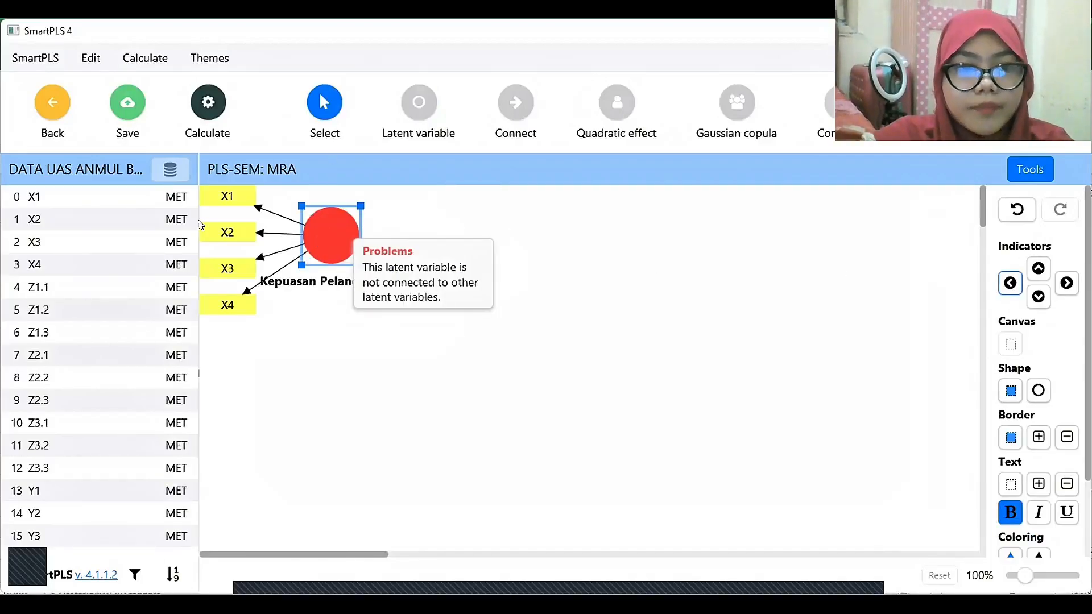
# Place indicators Z1.1 to Z3.3 together on the canvas, below and to the right of Kepuasan Pelanggan (X), as a new latent variable.
pyautogui.click(81, 285)
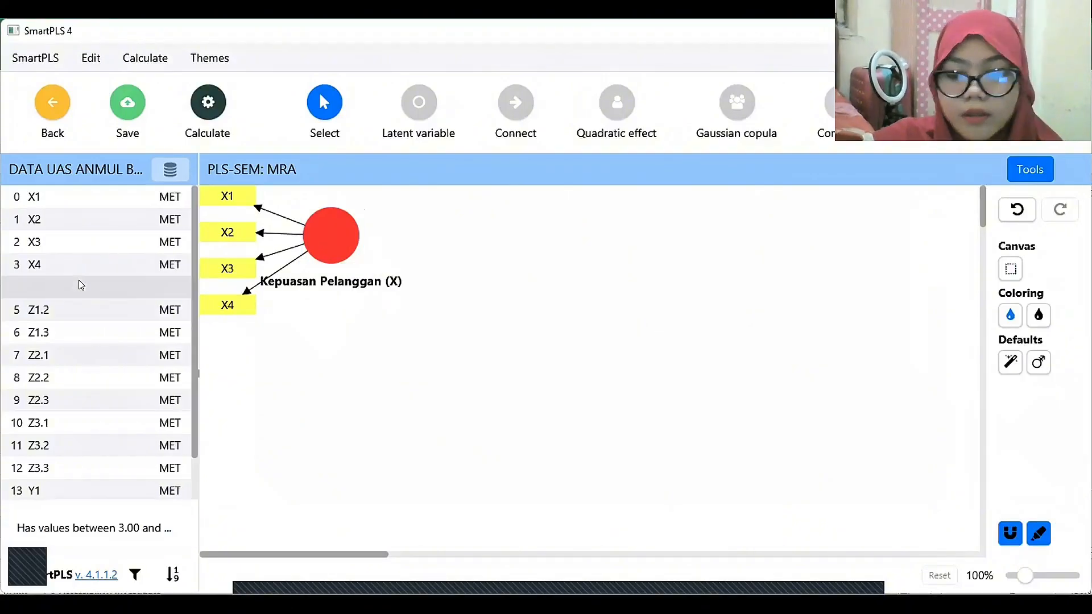
pyautogui.hotkey('shift', 'Down')
pyautogui.hotkey('shift', 'Down')
pyautogui.hotkey('shift', 'Down')
pyautogui.hotkey('shift', 'Down')
pyautogui.hotkey('shift', 'Down')
pyautogui.hotkey('shift', 'Down')
pyautogui.hotkey('shift', 'Down')
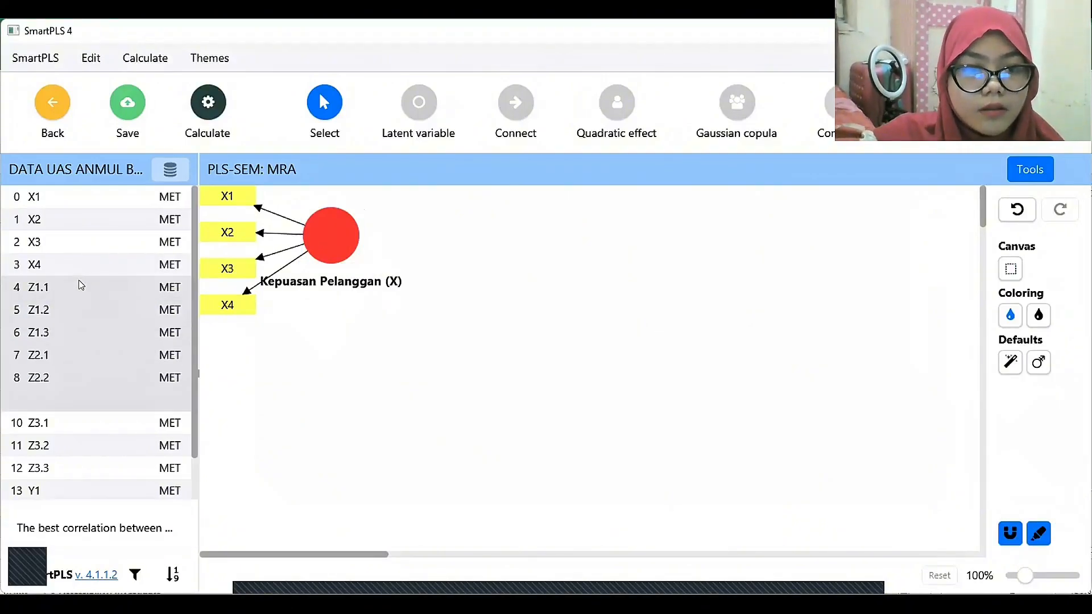
pyautogui.hotkey('shift', 'Down')
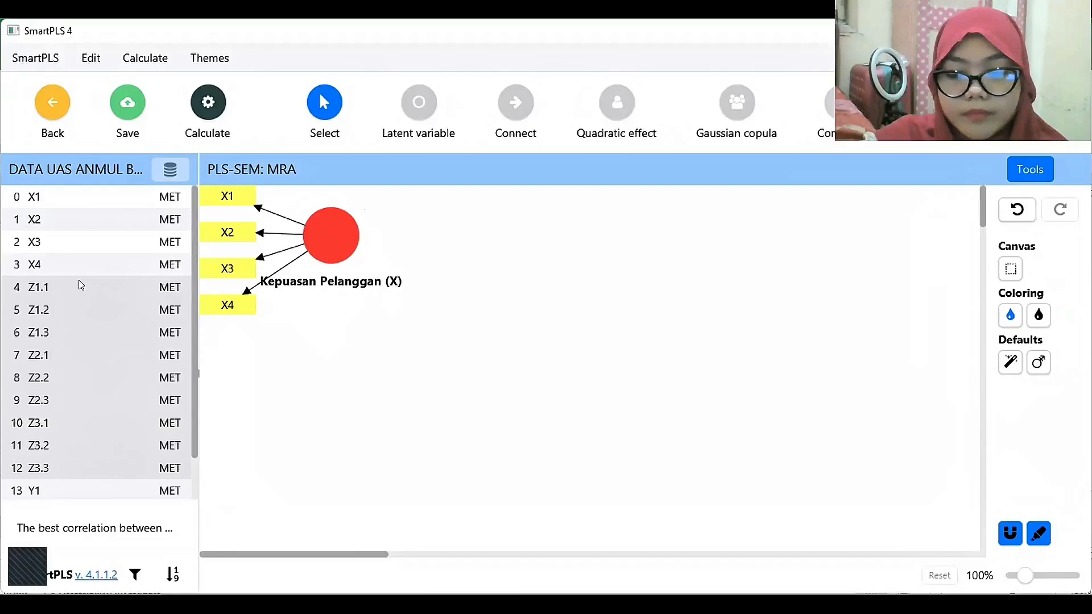
pyautogui.moveTo(81, 349); pyautogui.dragTo(558, 391)
# Name the latent variable built from the Z indicators Kepercayaan (Z).
pyautogui.write(')')
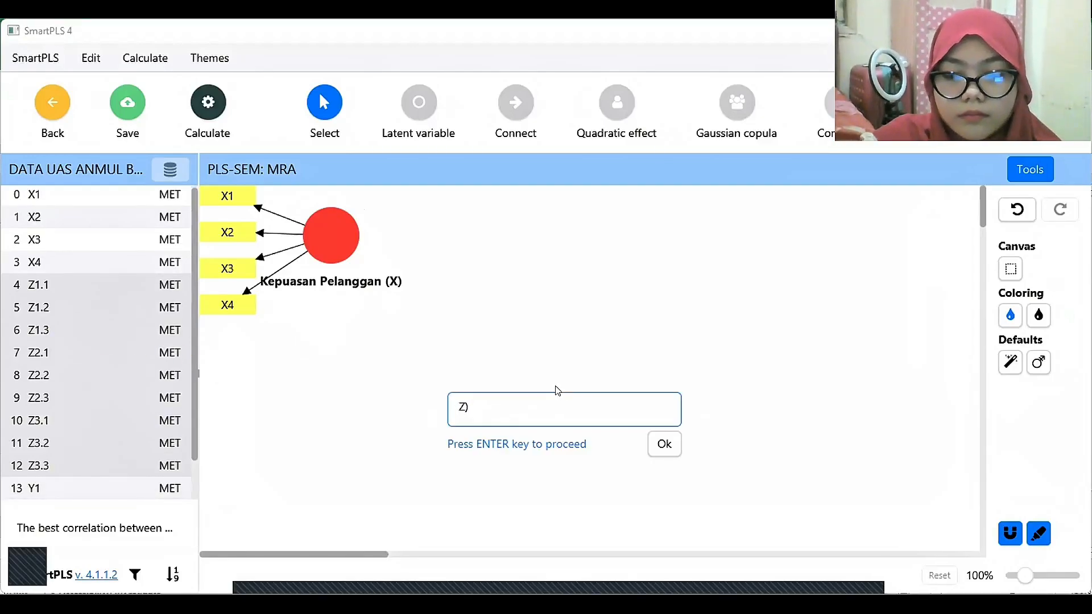
pyautogui.press('Home')
pyautogui.write('(')
pyautogui.write('Kepercayaan')
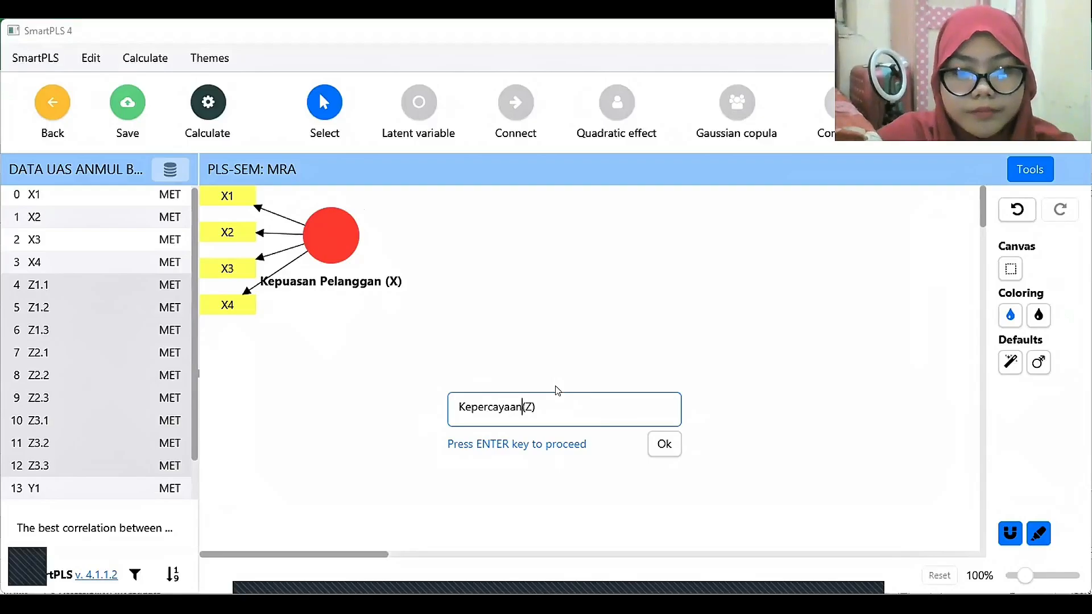
pyautogui.click(656, 448)
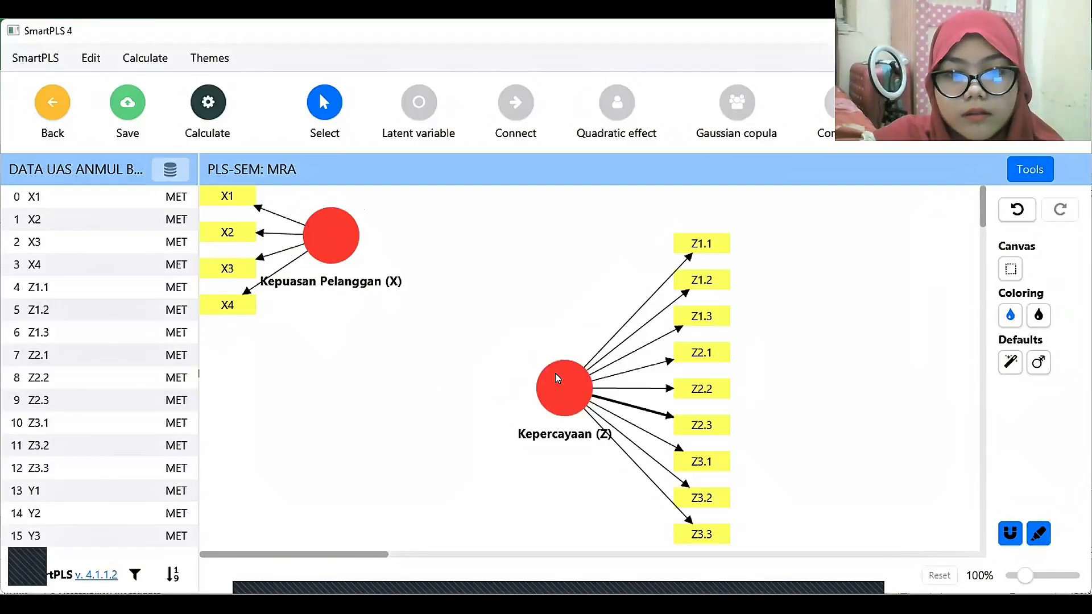
# Hide the indicators of the Kepercayaan (Z) latent variable.
pyautogui.click(563, 385)
pyautogui.rightClick(559, 386)
pyautogui.click(631, 408)
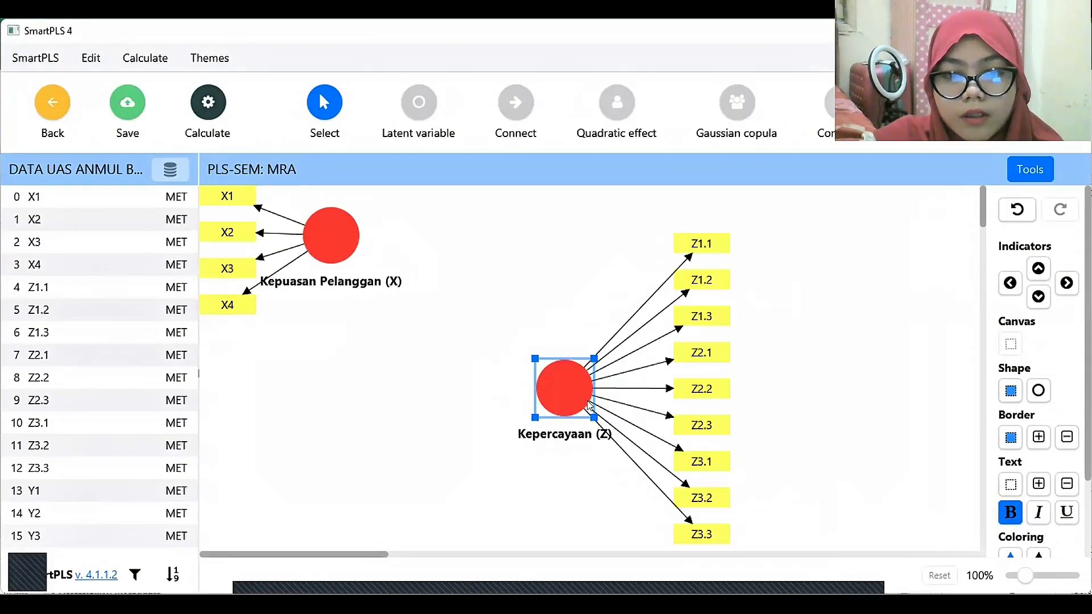
pyautogui.click(194, 373)
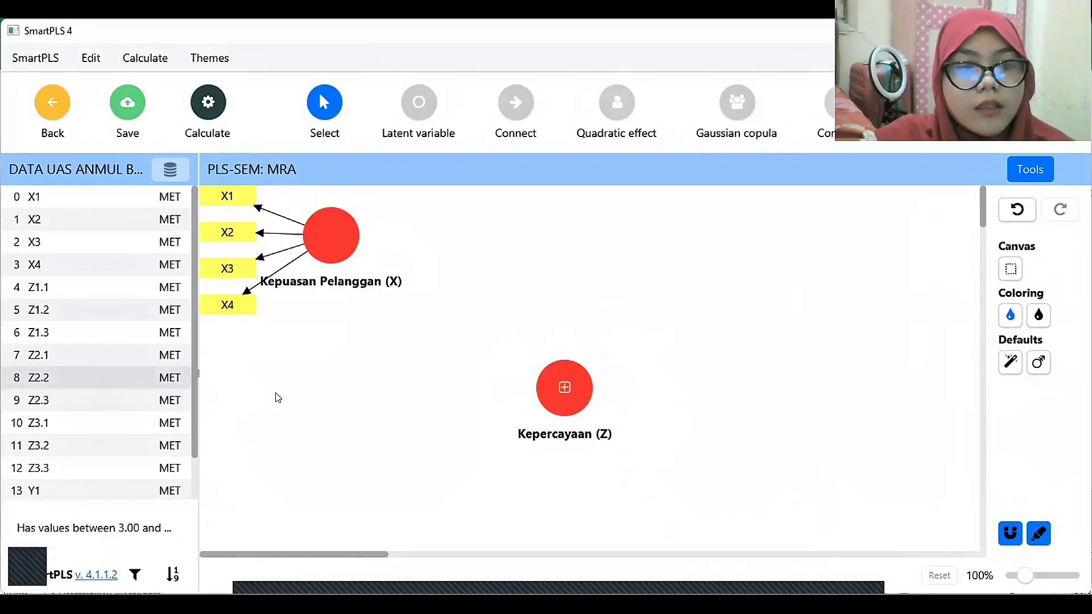
# Place indicators Y1 to Y3 on the canvas opposite Kepuasan Pelanggan (X) as a new latent variable named Loyalitas Pelanggan (Y).
pyautogui.click(130, 484)
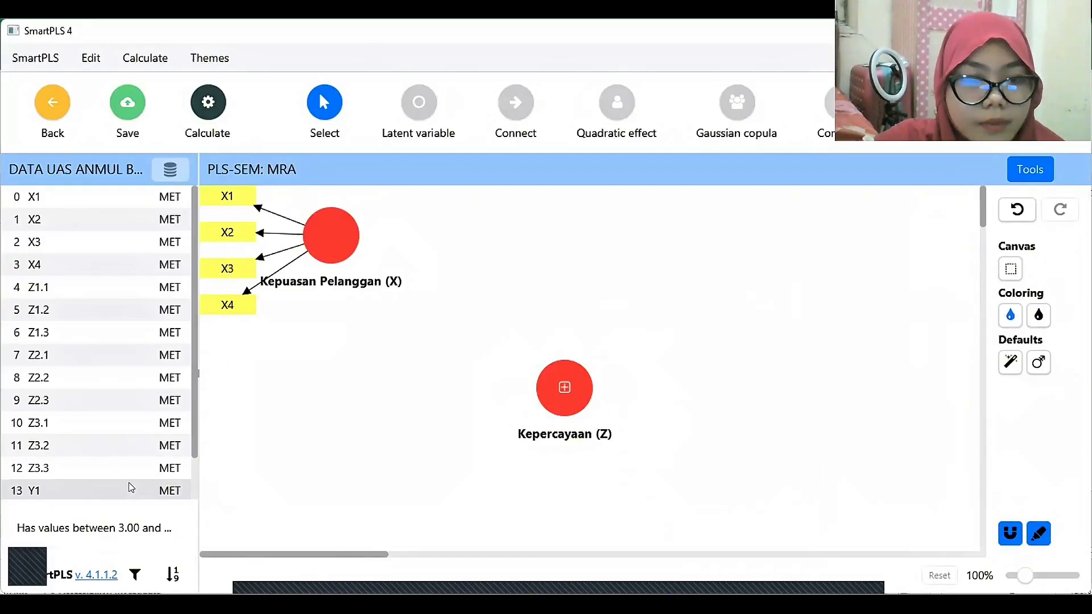
pyautogui.hotkey('shift', 'Down')
pyautogui.hotkey('shift', 'Down')
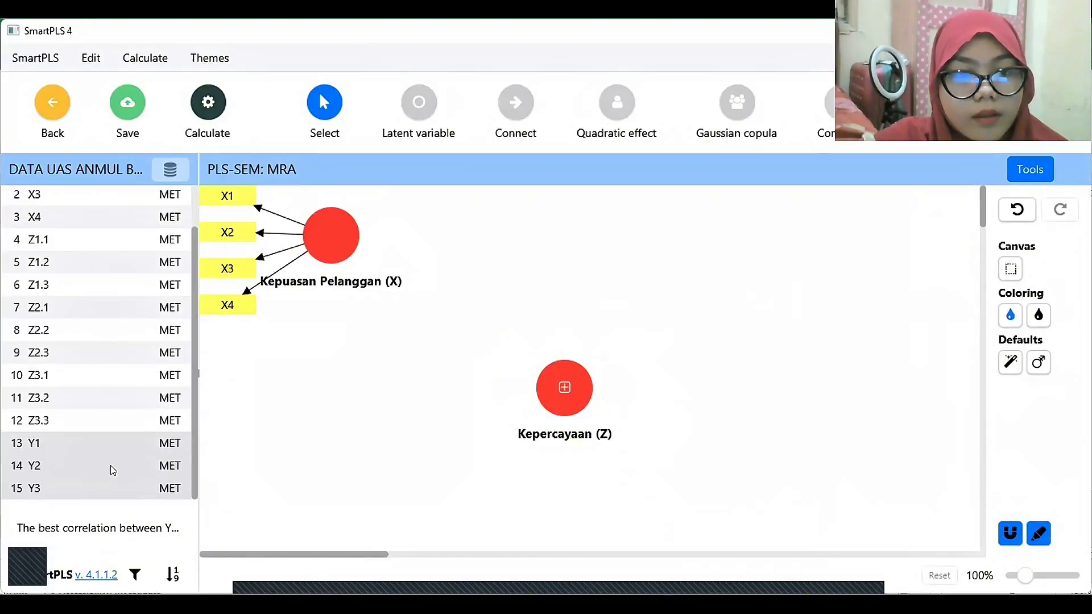
pyautogui.moveTo(114, 470); pyautogui.dragTo(760, 239)
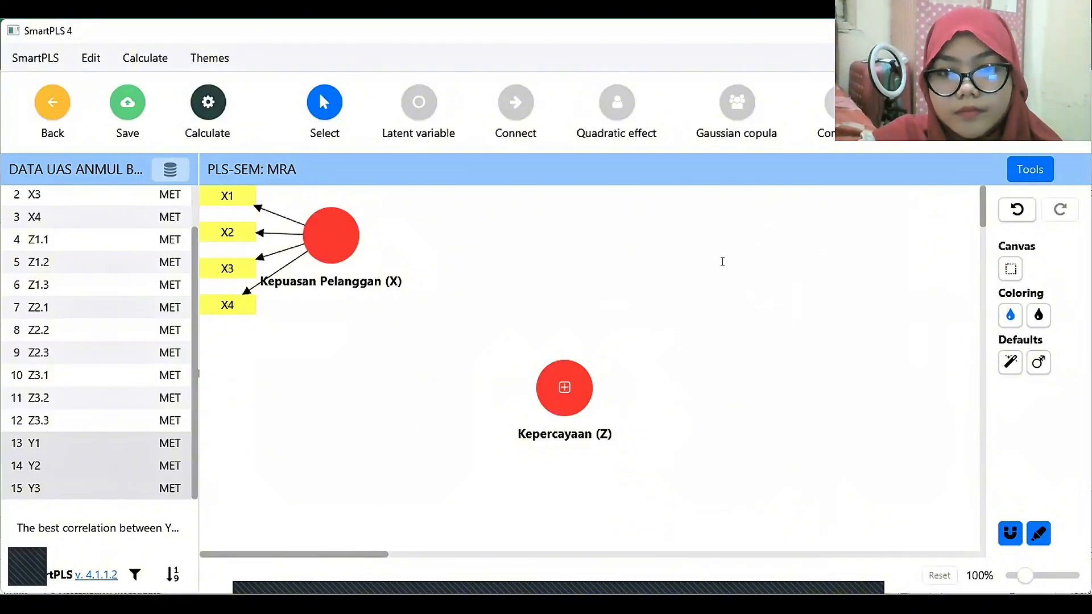
pyautogui.write(')')
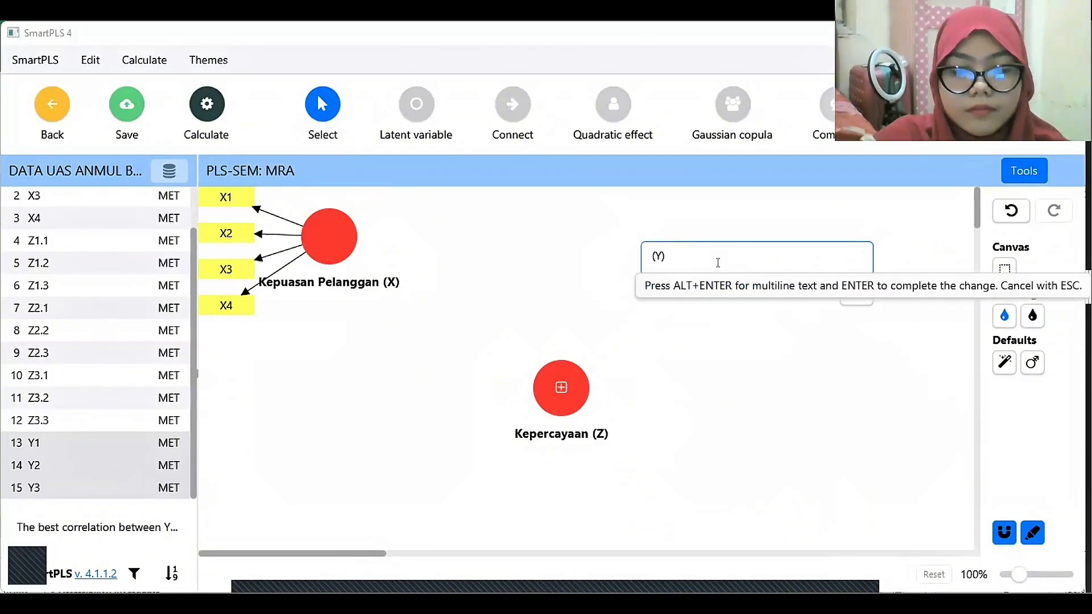
pyautogui.write('Loyalitas ')
pyautogui.write('Pelanggan')
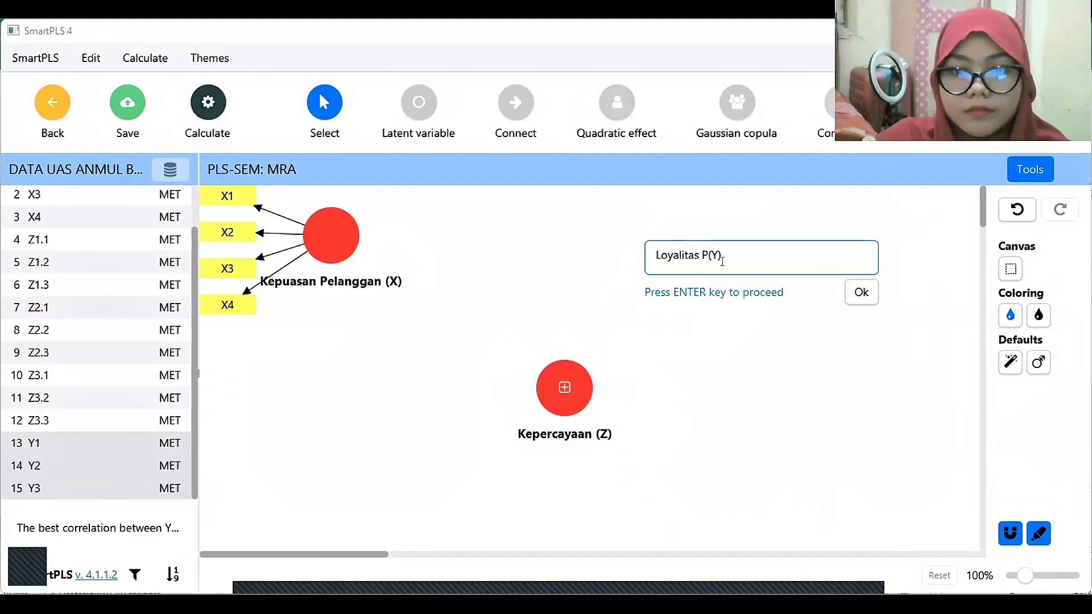
pyautogui.click(859, 293)
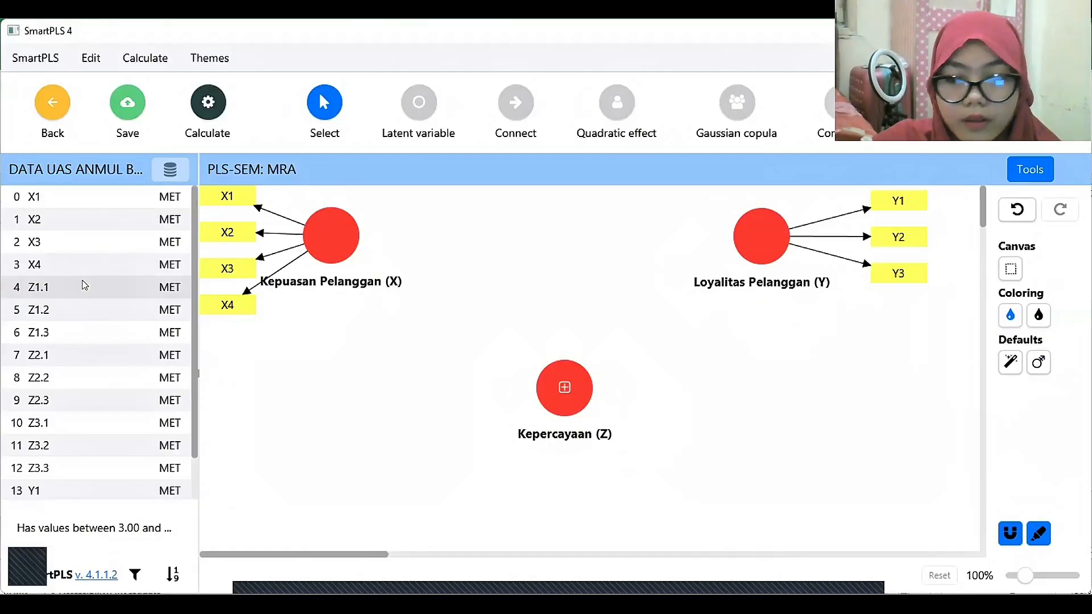
# Create a latent variable named Keandalan (Z1) from indicators Z1.1 to Z1.3, below Kepuasan Pelanggan (X).
pyautogui.hotkey('shift', 'Down')
pyautogui.hotkey('shift', 'Down')
pyautogui.moveTo(92, 304); pyautogui.dragTo(331, 465)
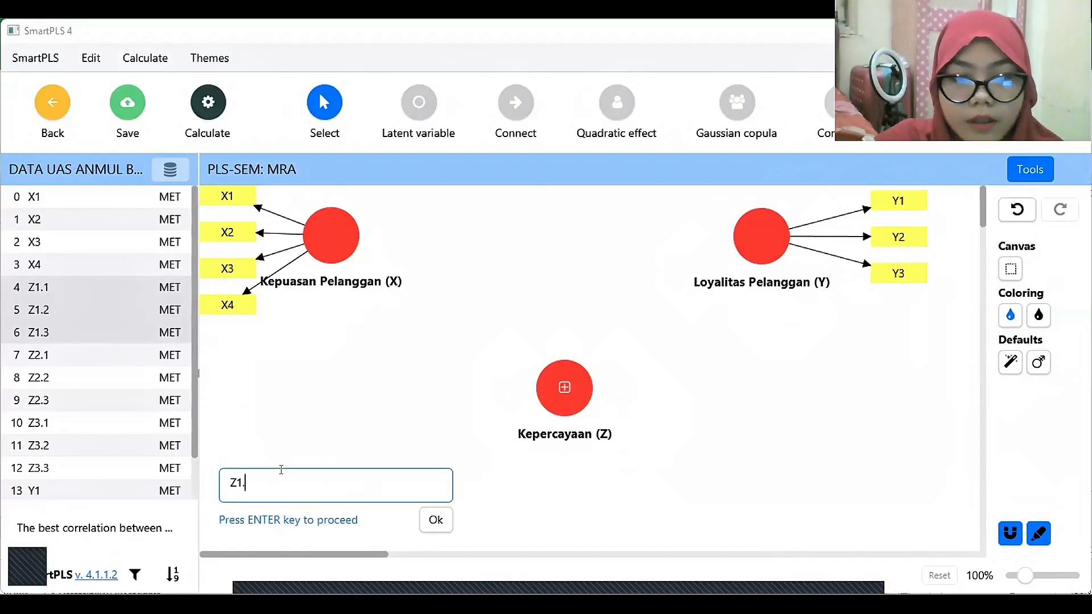
pyautogui.press('BackSpace')
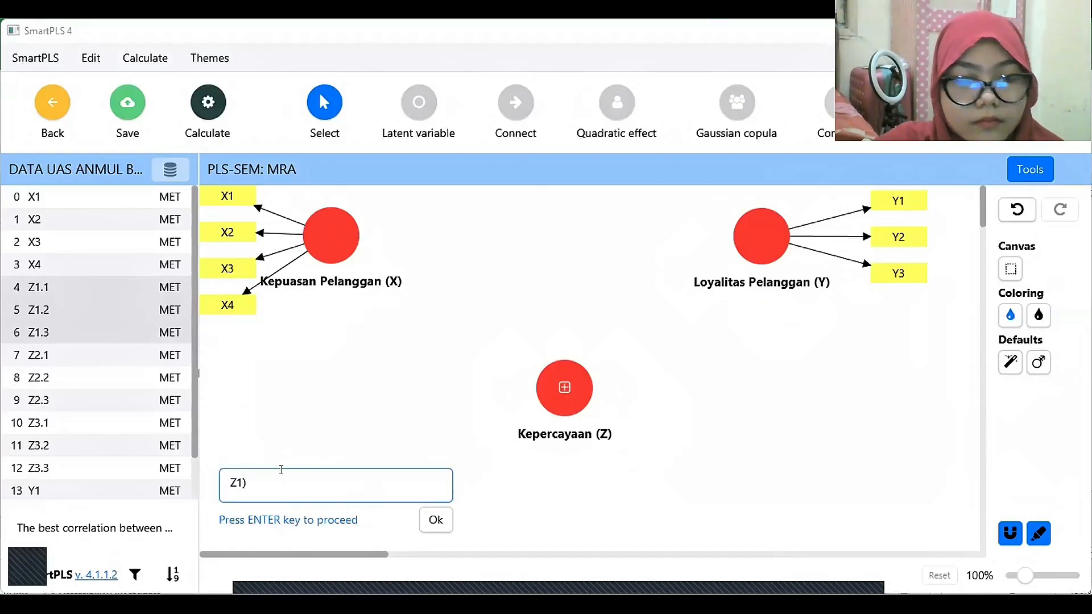
pyautogui.press('Home')
pyautogui.write('(')
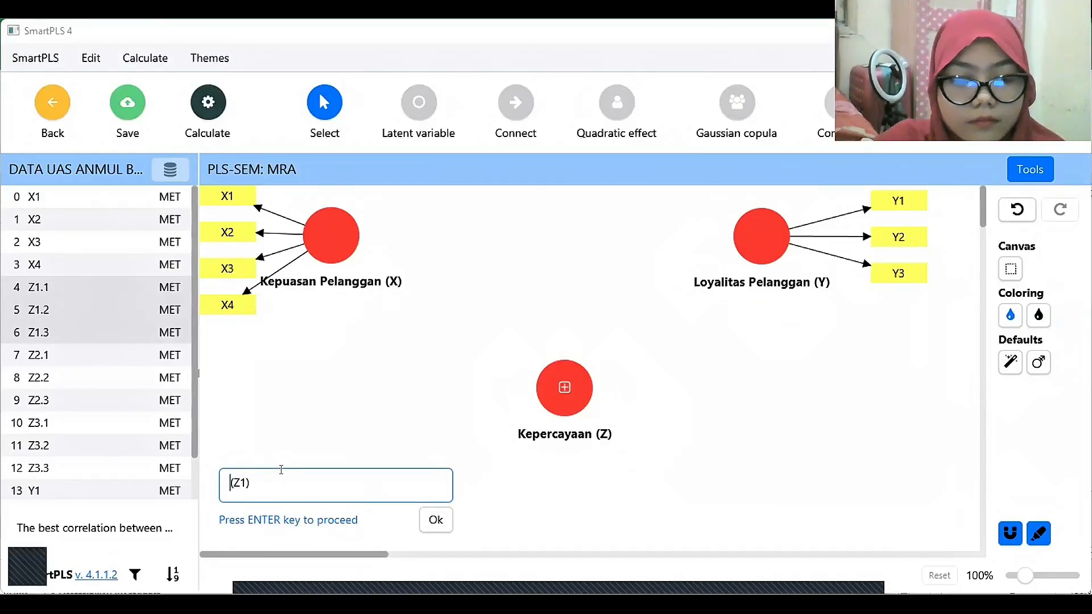
pyautogui.write('Keandalan')
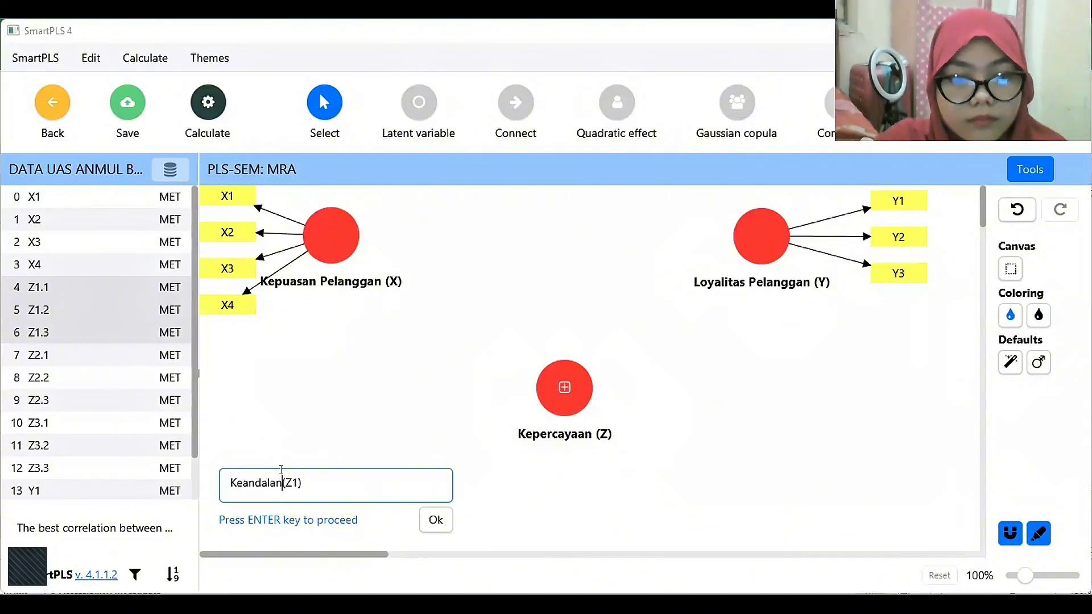
pyautogui.click(436, 520)
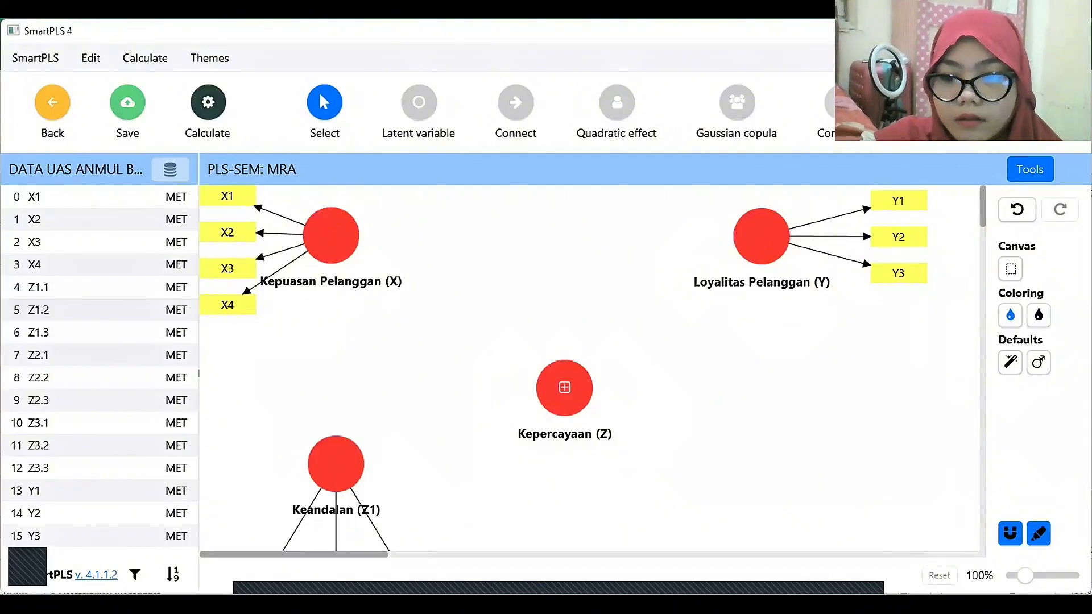
# Create a latent variable named Integritas (Z2) from indicators Z2.1 to Z2.3 and position it directly below Kepercayaan (Z).
pyautogui.scroll(-4, 827, 486)
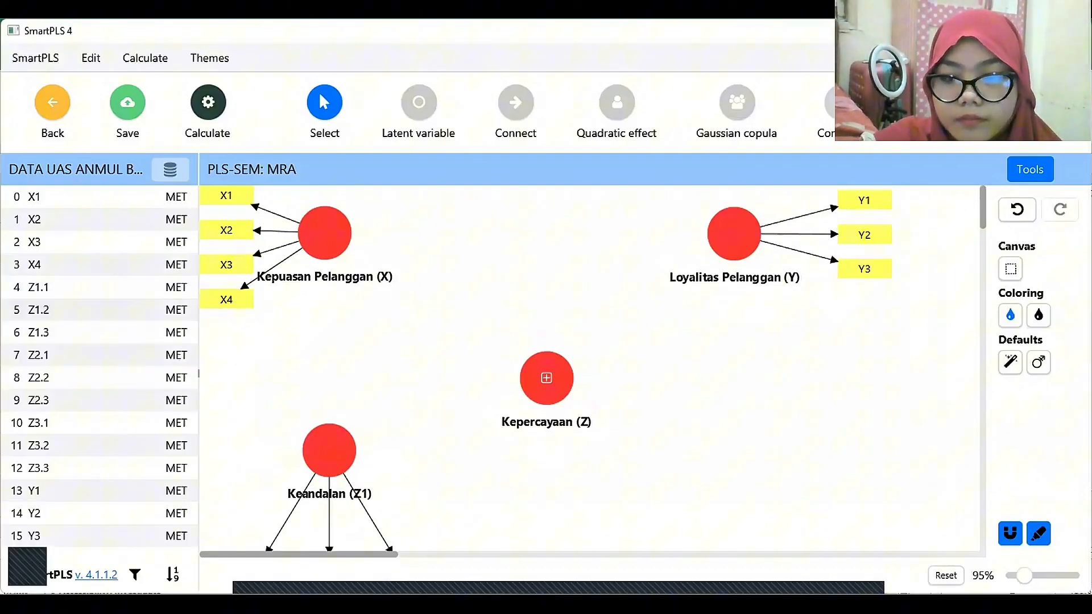
pyautogui.click(73, 377)
pyautogui.click(80, 353)
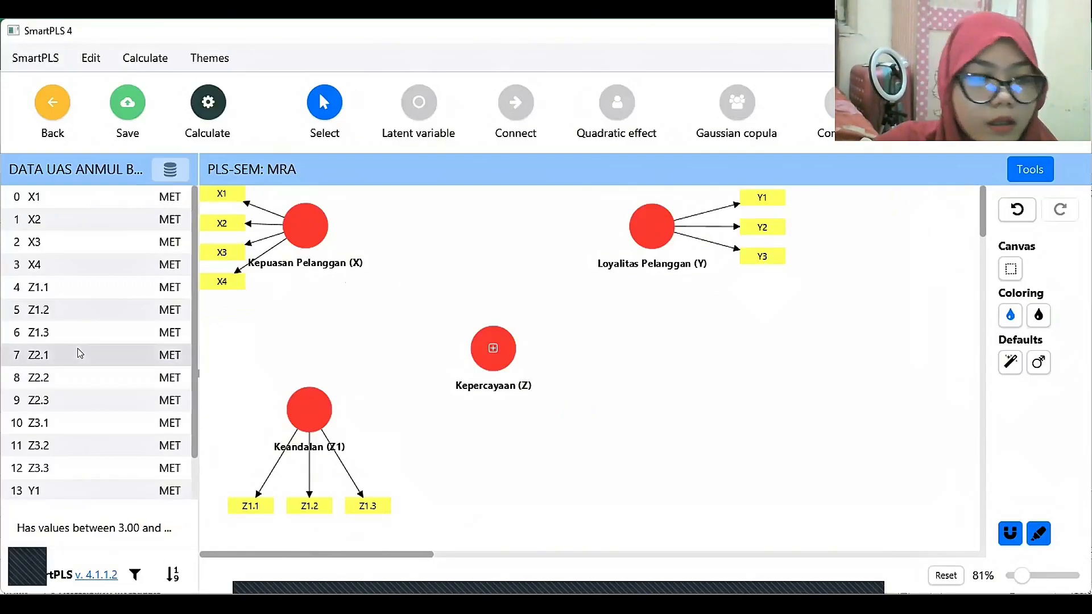
pyautogui.hotkey('shift', 'Down')
pyautogui.hotkey('shift', 'Down')
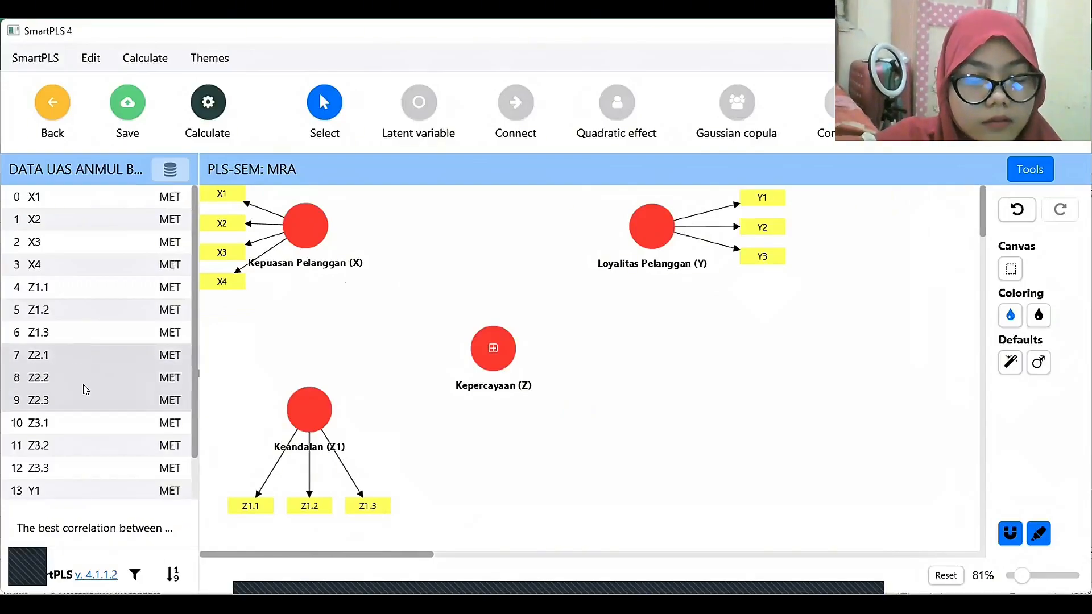
pyautogui.moveTo(83, 386); pyautogui.dragTo(500, 468)
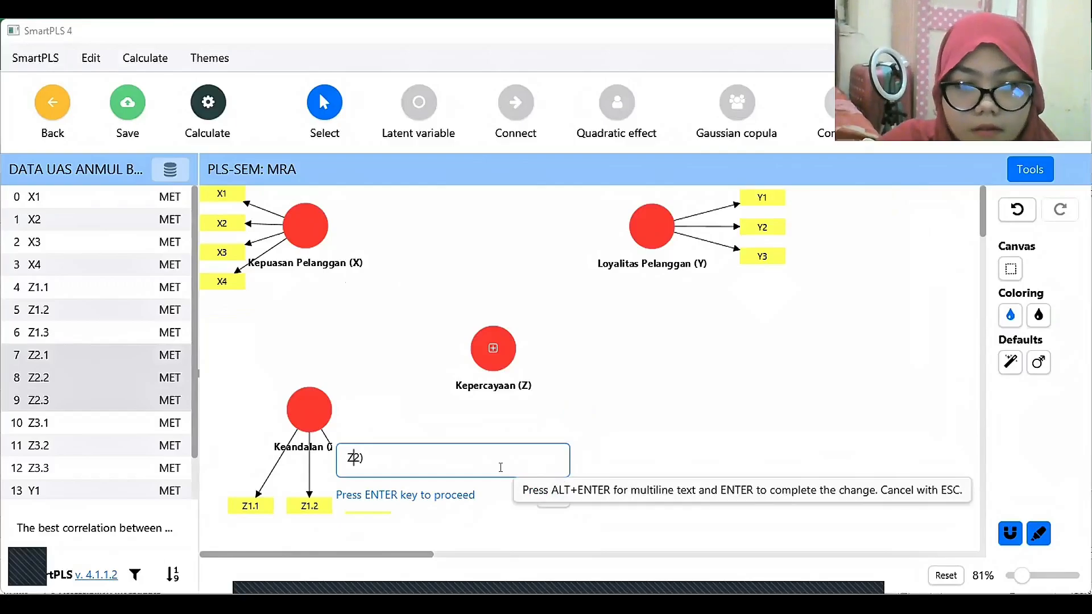
pyautogui.write('Integritas')
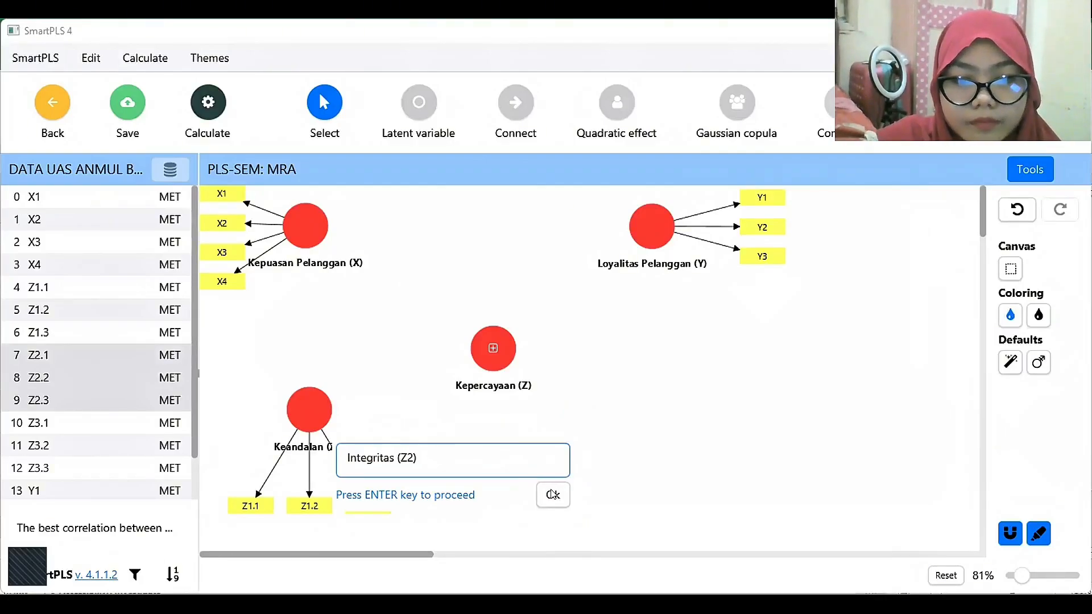
pyautogui.click(552, 495)
pyautogui.moveTo(455, 449); pyautogui.dragTo(495, 431)
# Create a latent variable named Kompetensi (Z3) from indicators Z3.1 to Z3.3 beside Integritas (Z2), with its indicators below the circle.
pyautogui.click(57, 424)
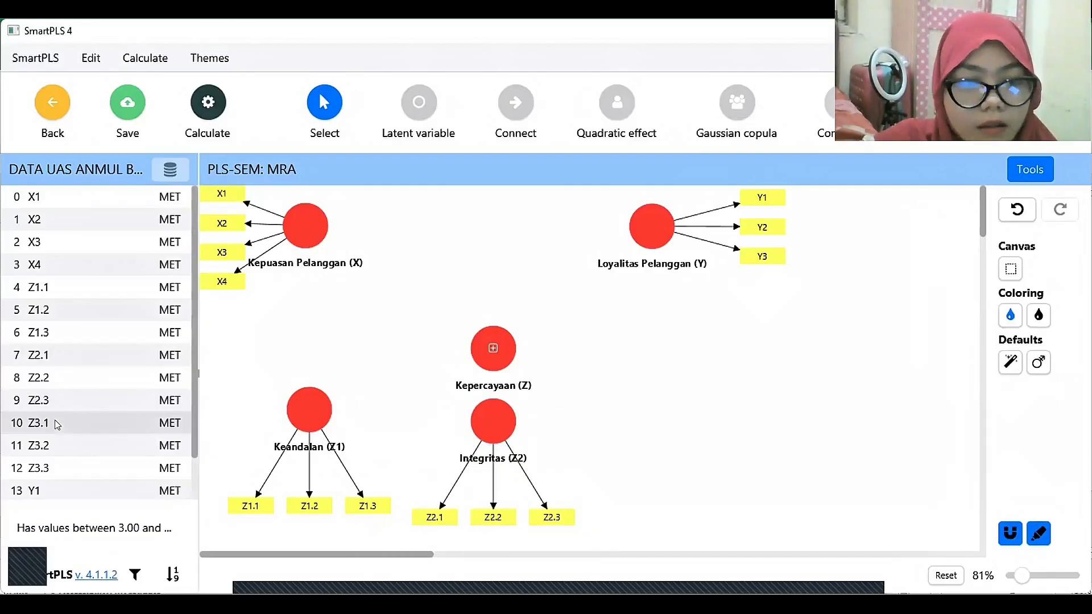
pyautogui.hotkey('shift', 'Down')
pyautogui.hotkey('shift', 'Down')
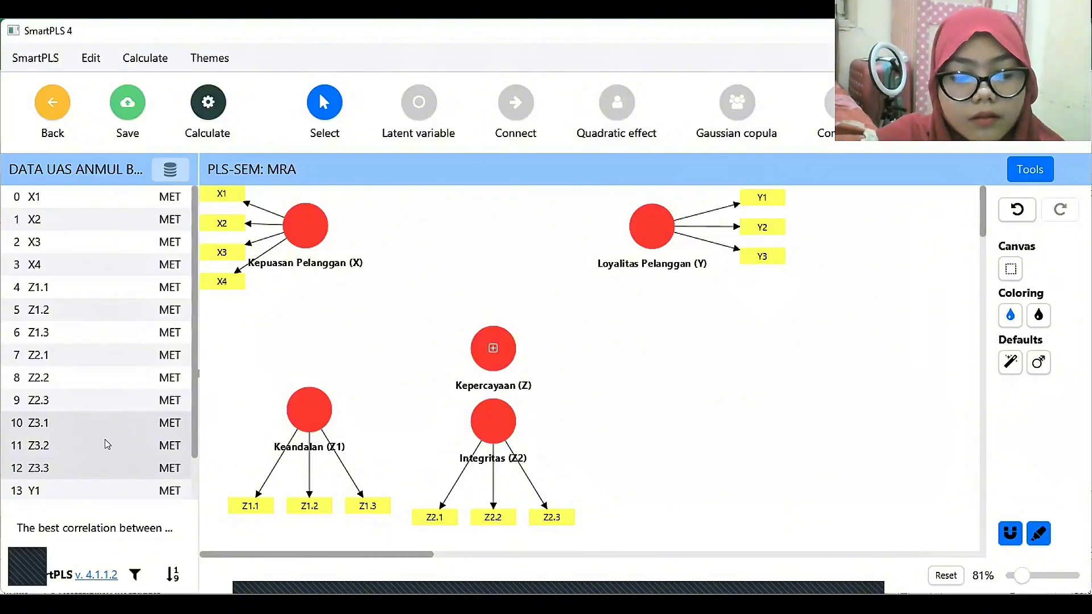
pyautogui.moveTo(105, 443); pyautogui.dragTo(657, 429)
pyautogui.press('BackSpace')
pyautogui.write(')')
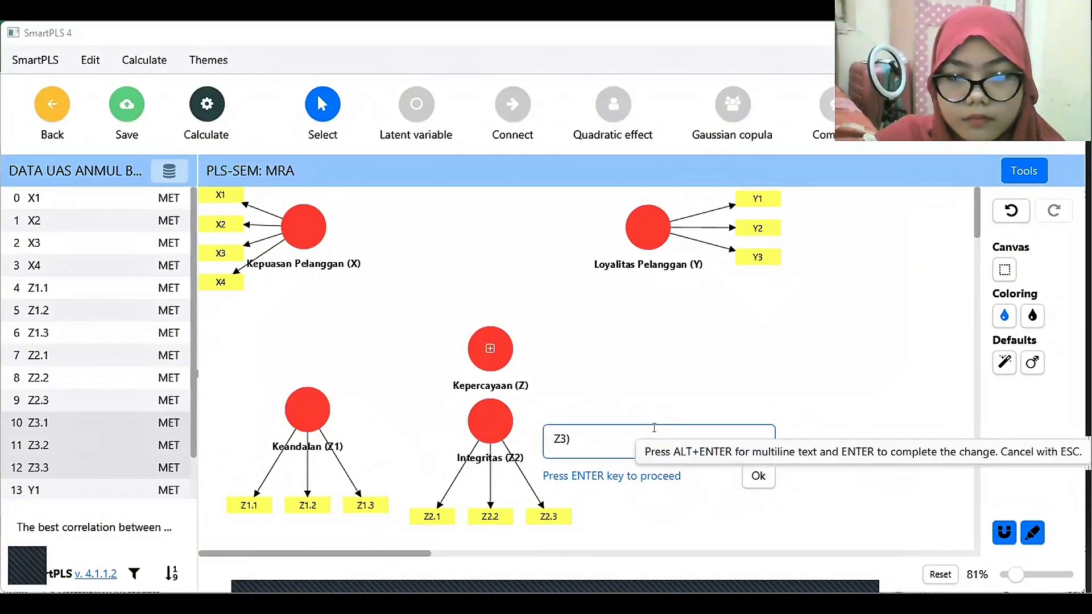
pyautogui.press('Home')
pyautogui.write('(')
pyautogui.write('Kompetensi')
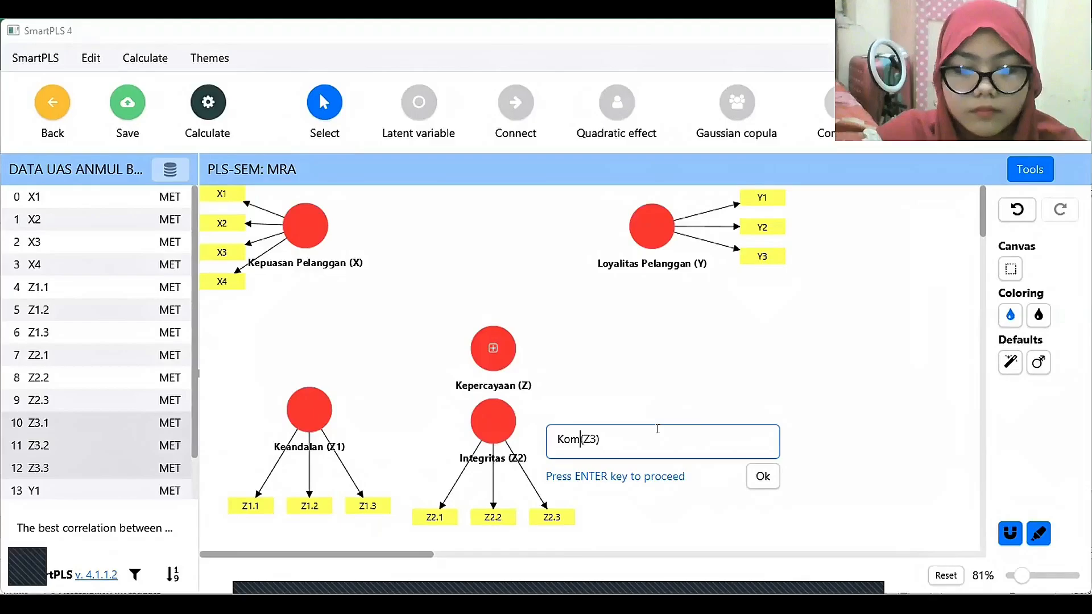
pyautogui.click(763, 476)
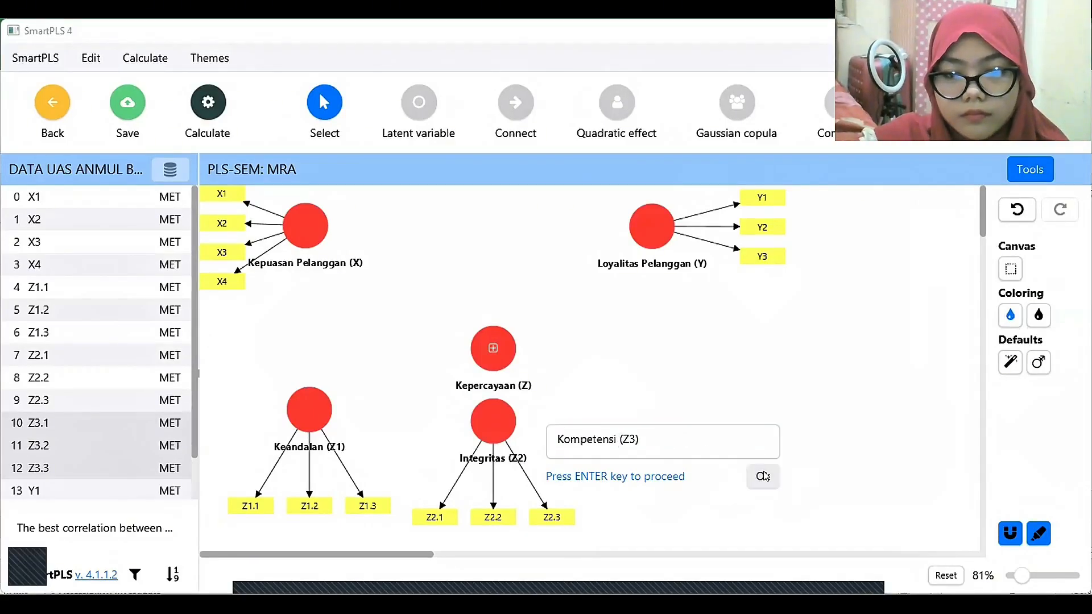
pyautogui.click(1039, 297)
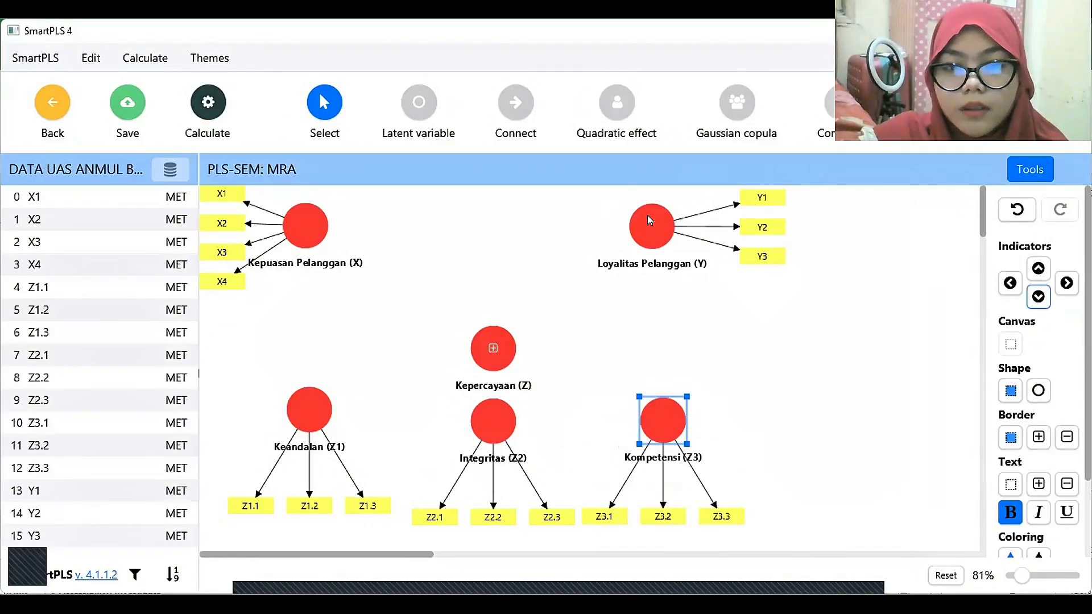
# Widen the layout with Loyalitas Pelanggan (Y) above Kompetensi (Z3), Z1 to Z3 aligned in one row, and Kepercayaan (Z) higher above Integritas (Z2).
pyautogui.moveTo(648, 220); pyautogui.dragTo(753, 216)
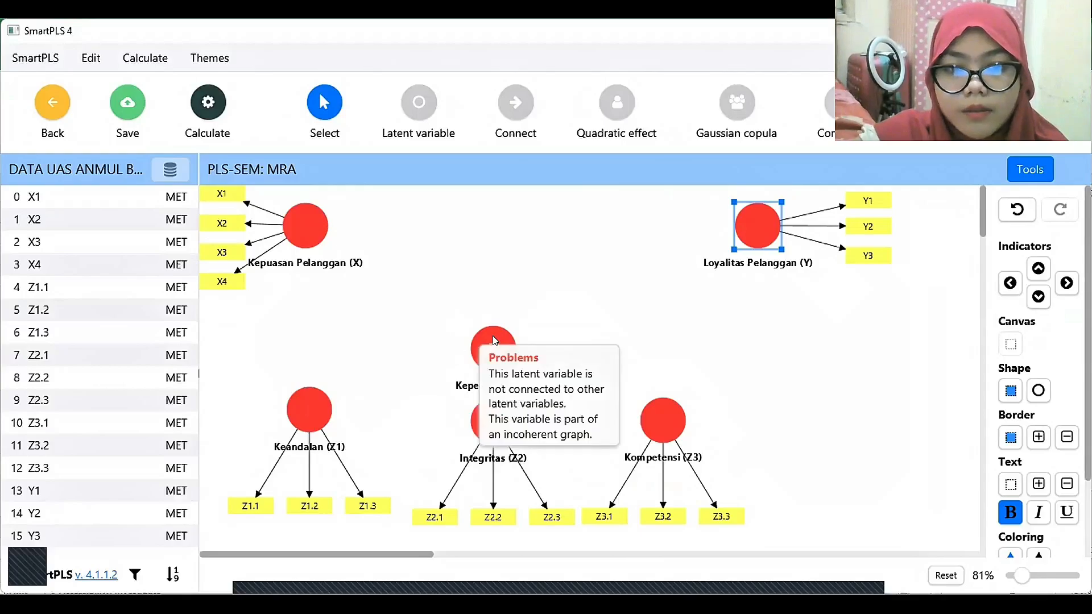
pyautogui.click(656, 424)
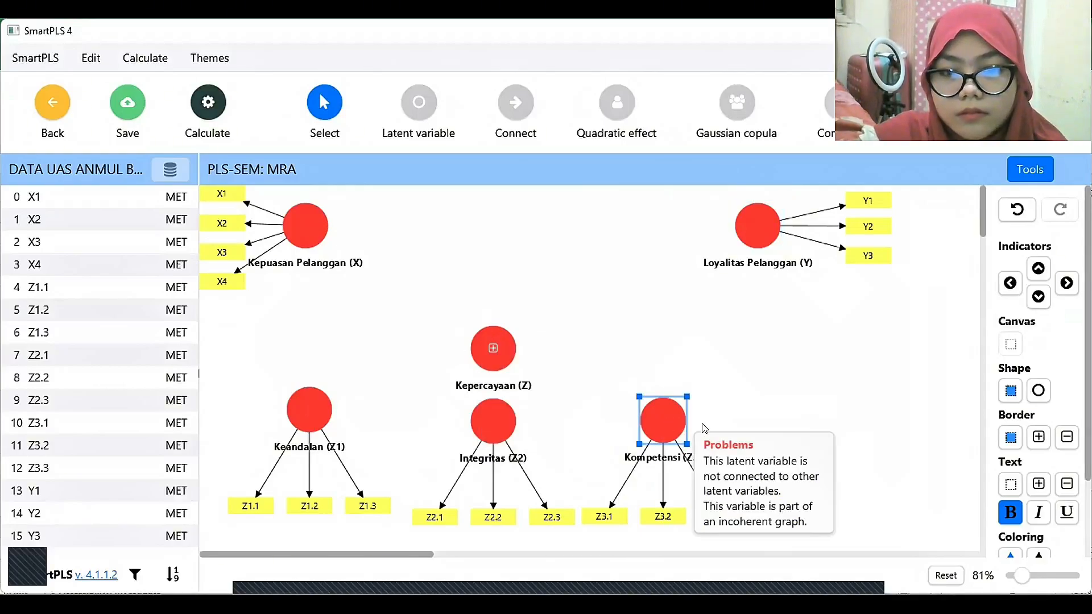
pyautogui.moveTo(663, 419); pyautogui.dragTo(756, 426)
pyautogui.moveTo(305, 414); pyautogui.dragTo(301, 425)
pyautogui.moveTo(506, 418); pyautogui.dragTo(531, 418)
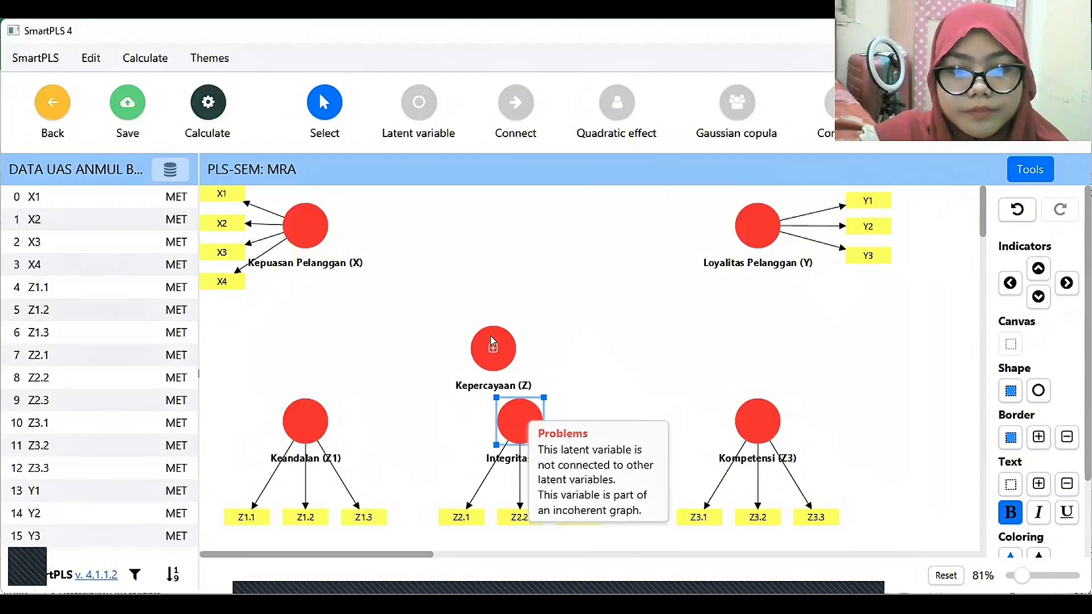
pyautogui.moveTo(492, 344); pyautogui.dragTo(518, 313)
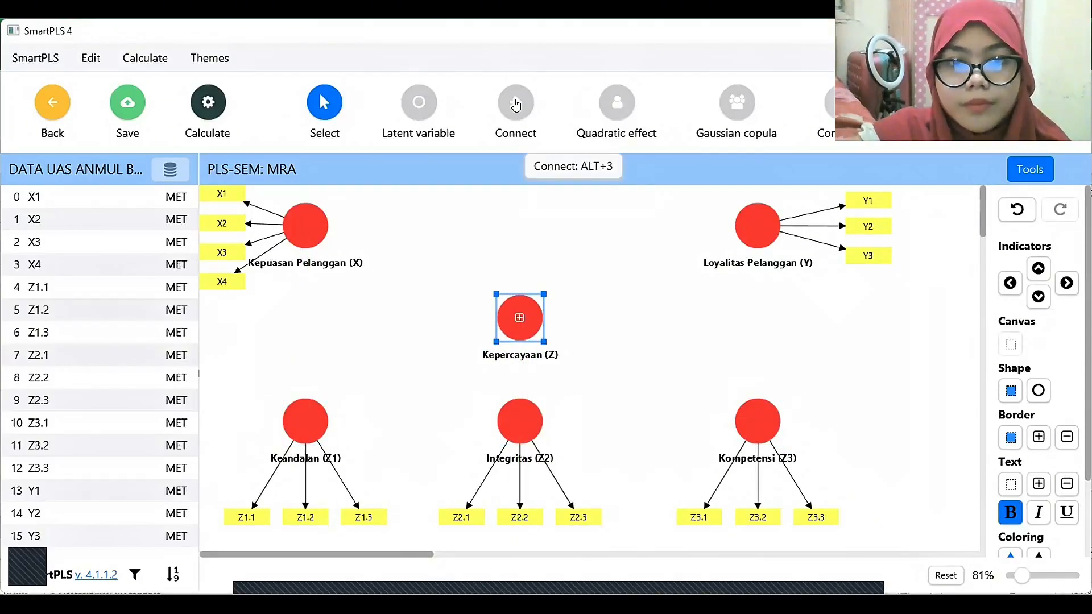
# Connect Kepuasan Pelanggan (X) to Loyalitas Pelanggan (Y) with a structural path.
pyautogui.click(516, 102)
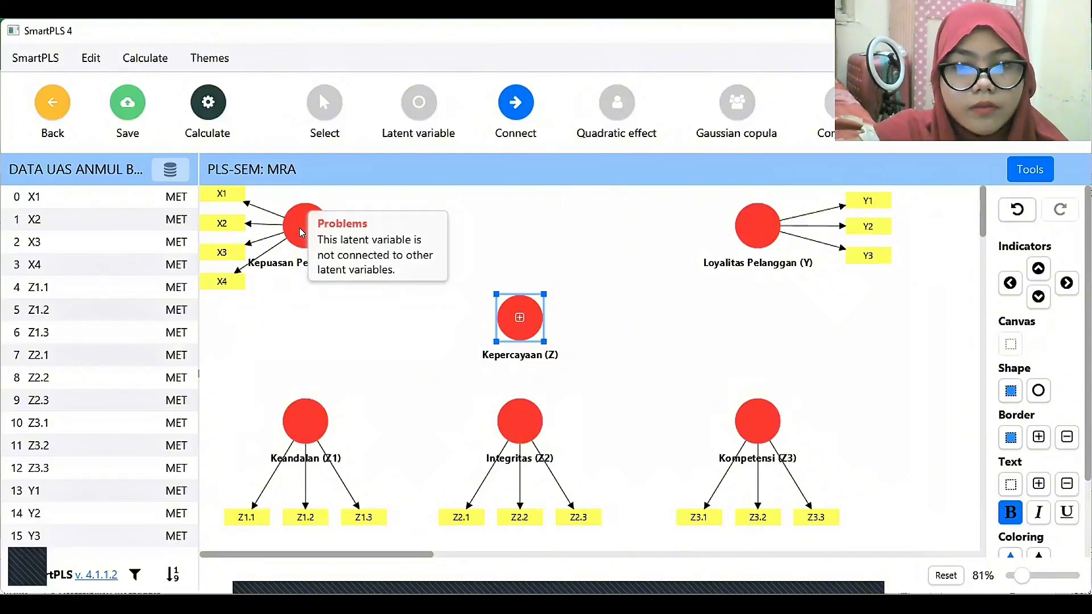
pyautogui.click(301, 230)
pyautogui.click(753, 225)
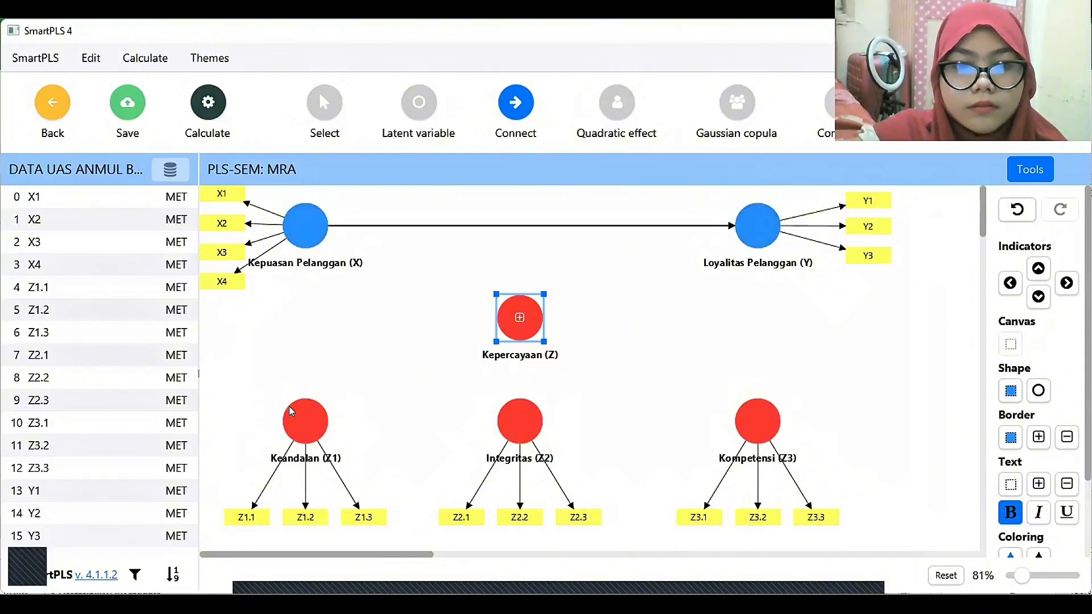
# Draw paths from Keandalan (Z1), Integritas (Z2) and Kompetensi (Z3) to Kepercayaan (Z).
pyautogui.click(307, 420)
pyautogui.click(519, 320)
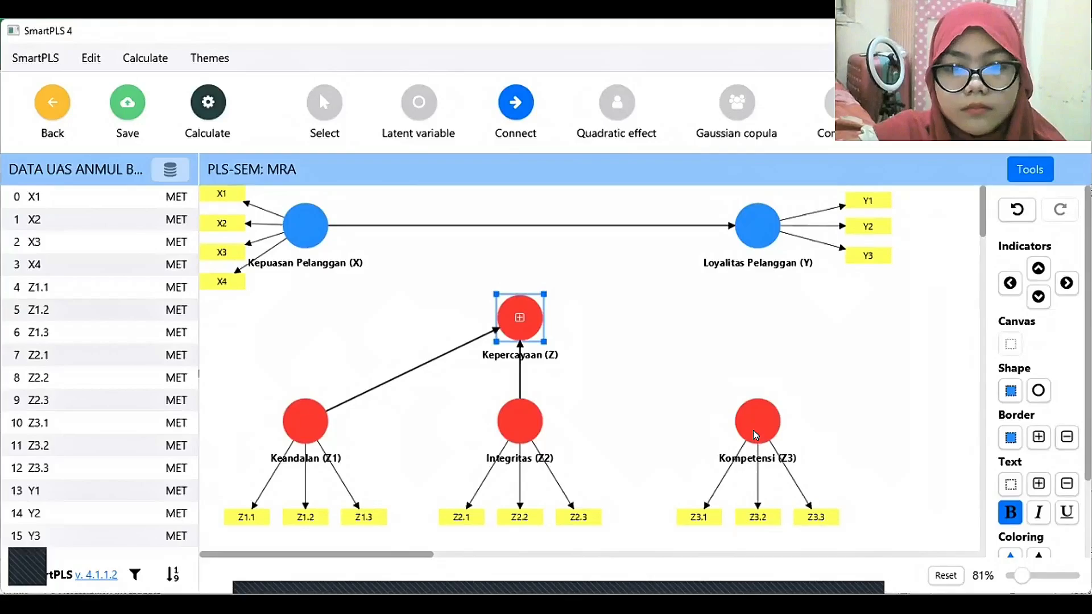
pyautogui.click(755, 433)
pyautogui.click(518, 316)
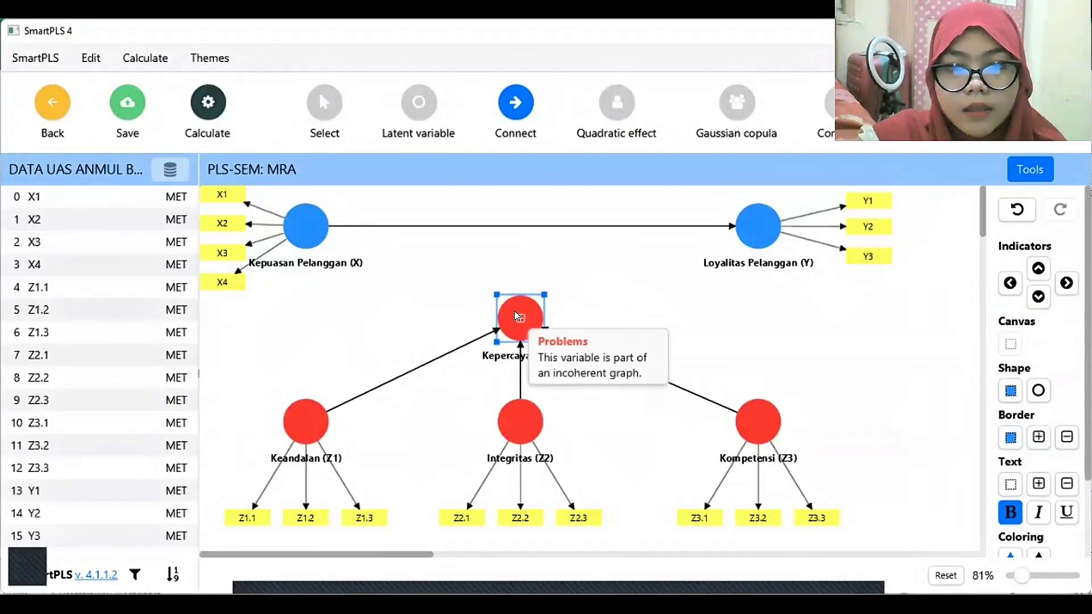
# Add a moderating effect from Kepercayaan (Z) onto the path between Kepuasan Pelanggan (X) and Loyalitas Pelanggan (Y).
pyautogui.click(516, 311)
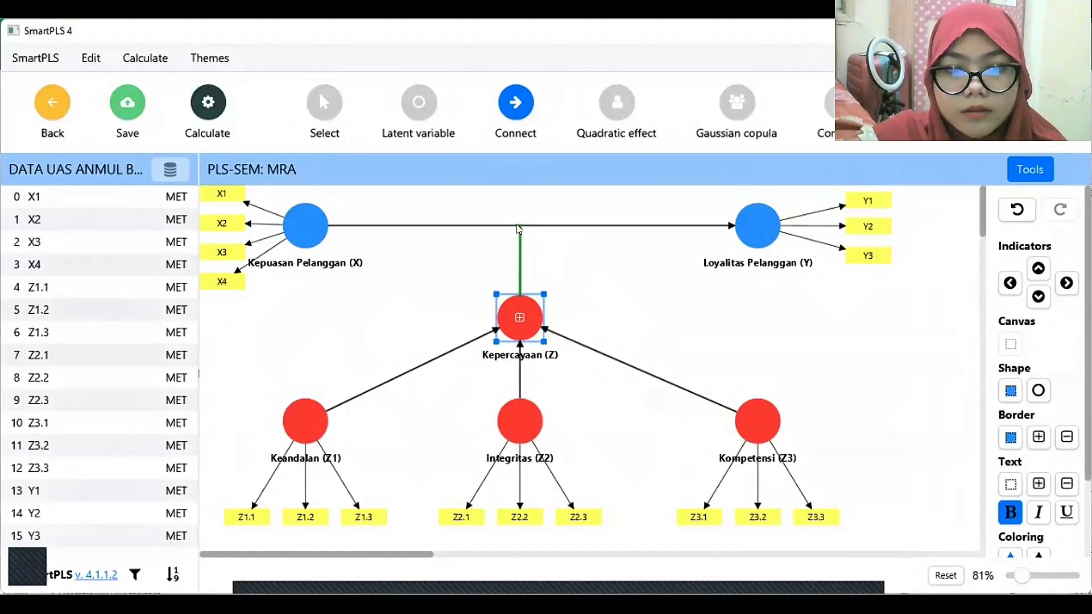
pyautogui.click(517, 229)
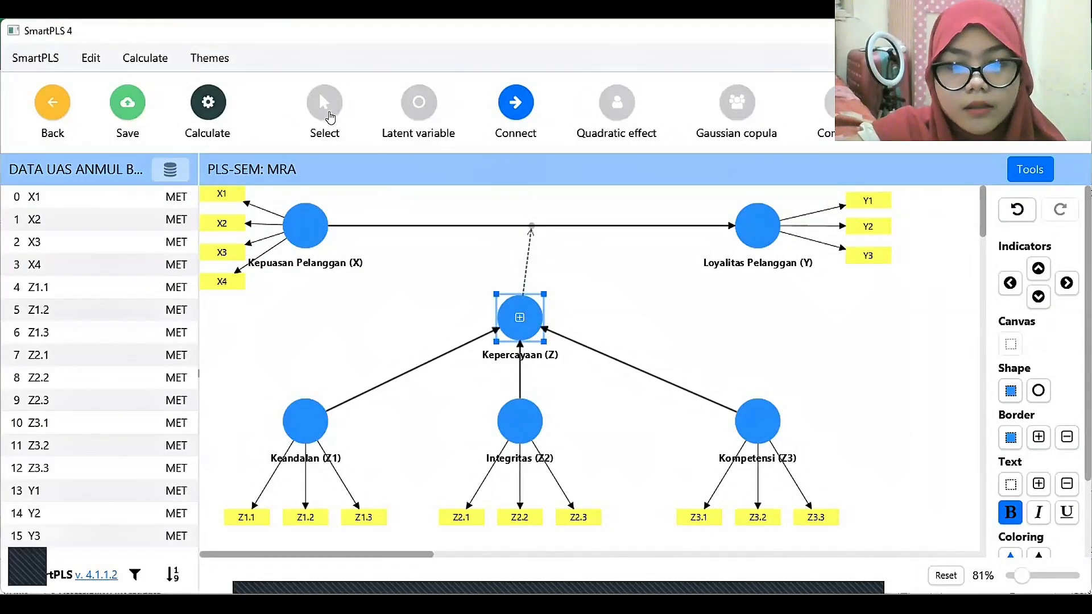
pyautogui.click(329, 117)
# Run the standard PLS-SEM algorithm with the Path weighting scheme, Standardized results and Default initial weights, opening the report.
pyautogui.click(204, 109)
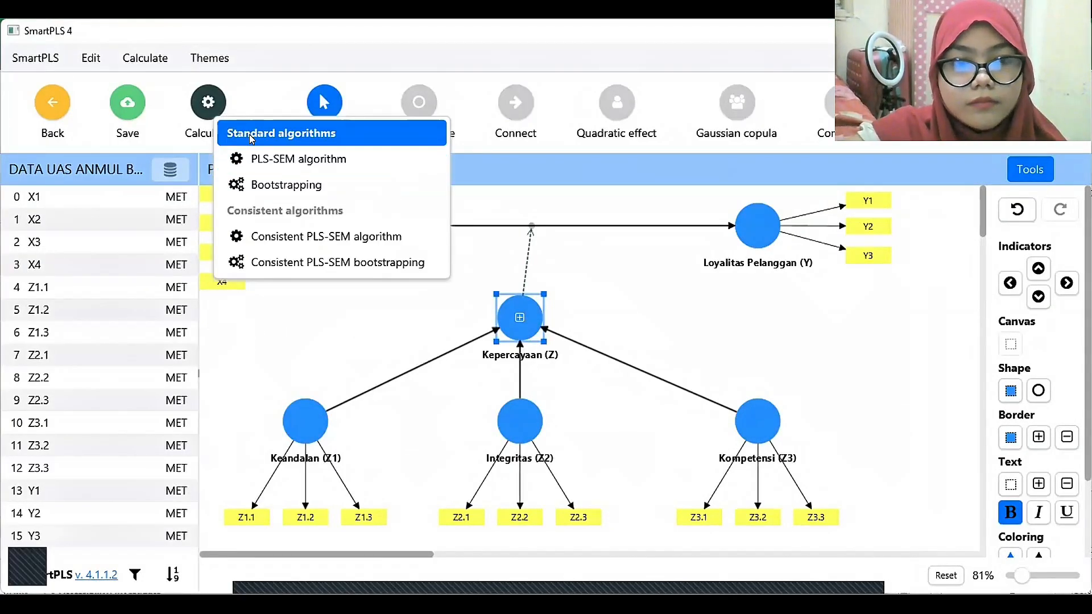
pyautogui.click(354, 159)
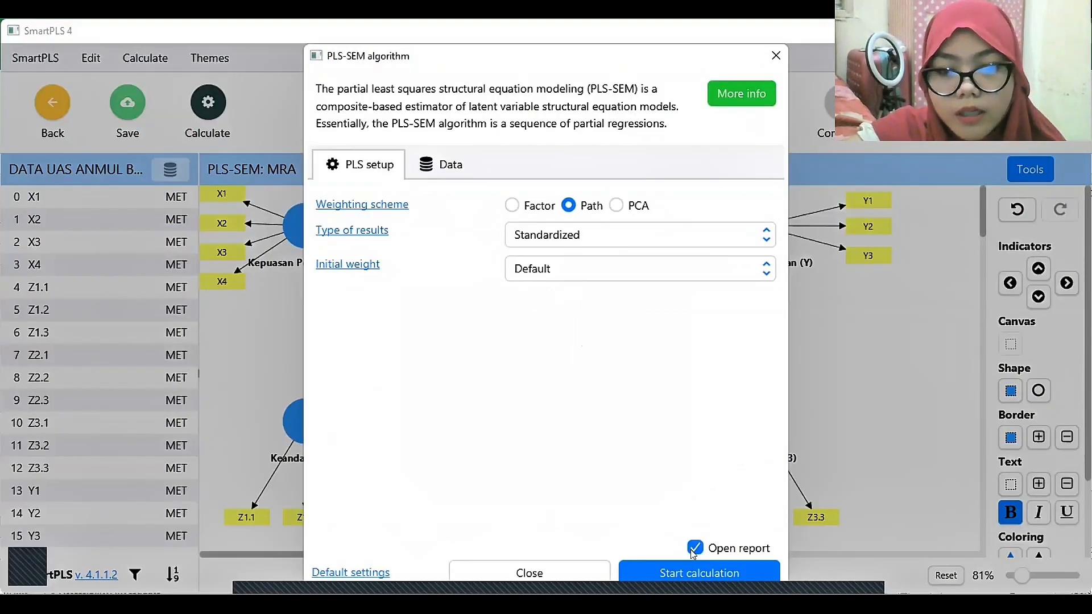
pyautogui.click(740, 573)
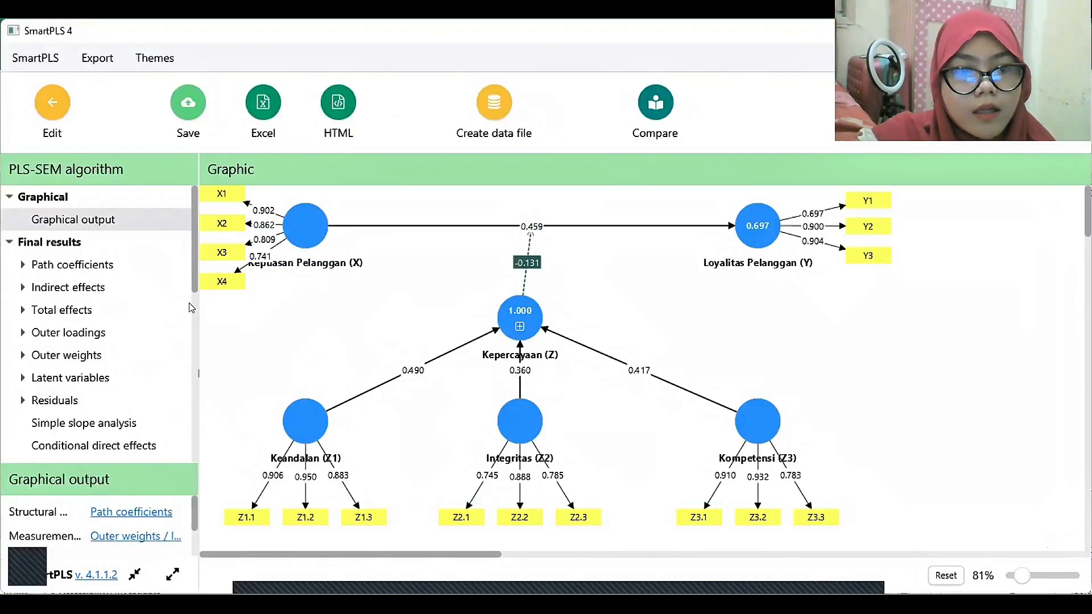
# Examine the outer loadings matrix and the discriminant validity cross loadings for all indicators in the report.
pyautogui.click(93, 337)
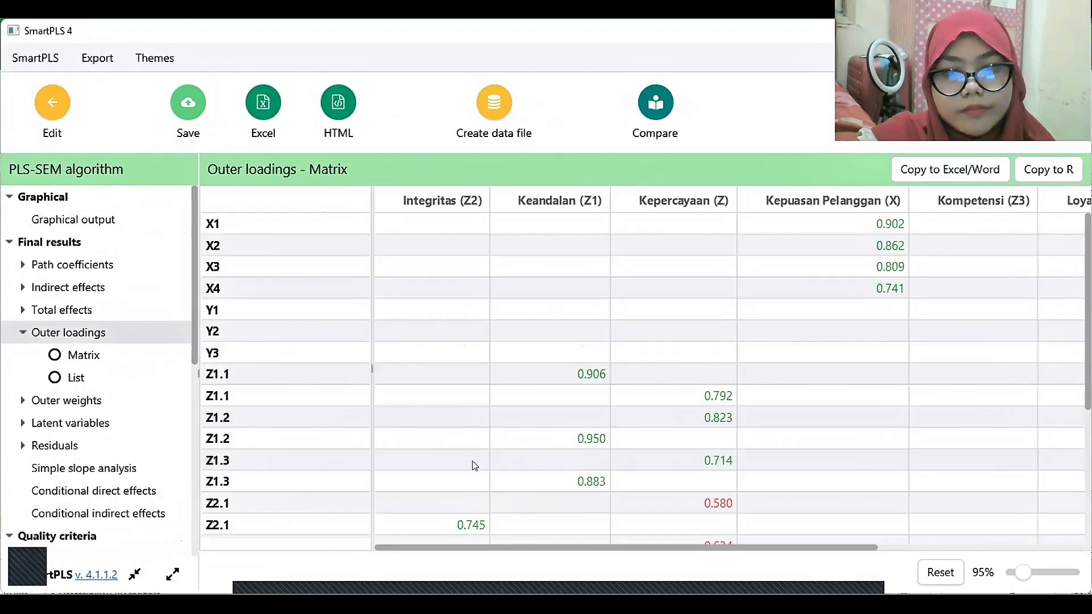
pyautogui.scroll(-5, 653, 390)
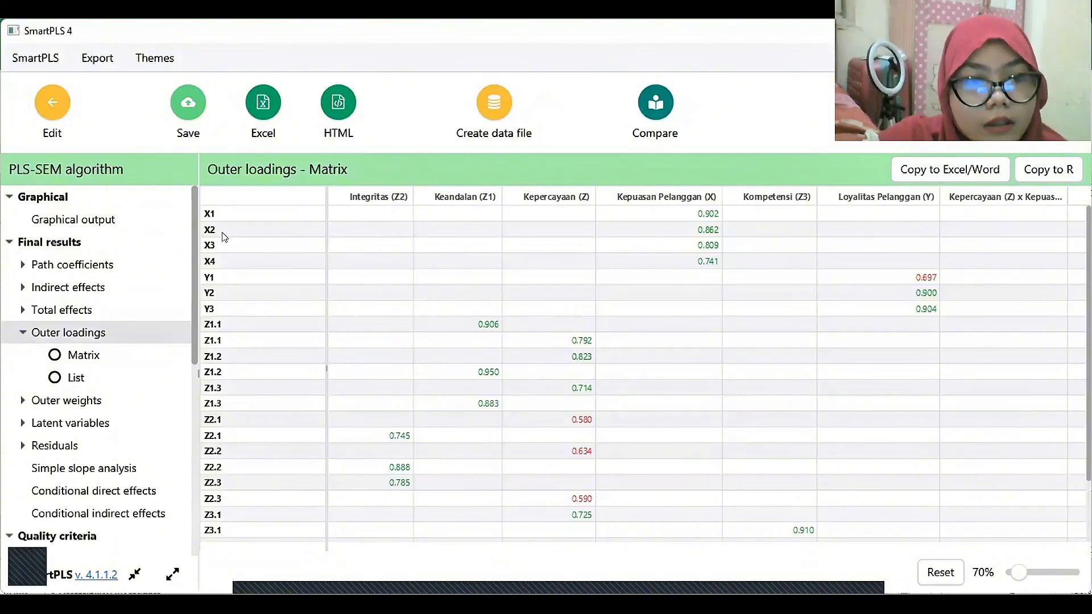
pyautogui.scroll(-2, 194, 256)
pyautogui.scroll(-6, 195, 256)
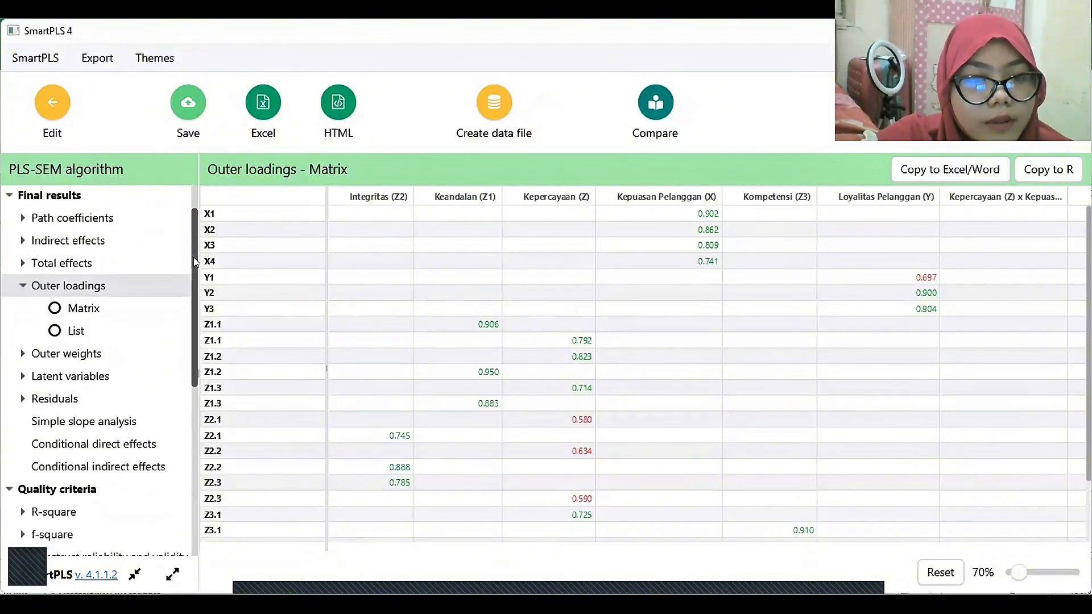
pyautogui.scroll(-7, 197, 347)
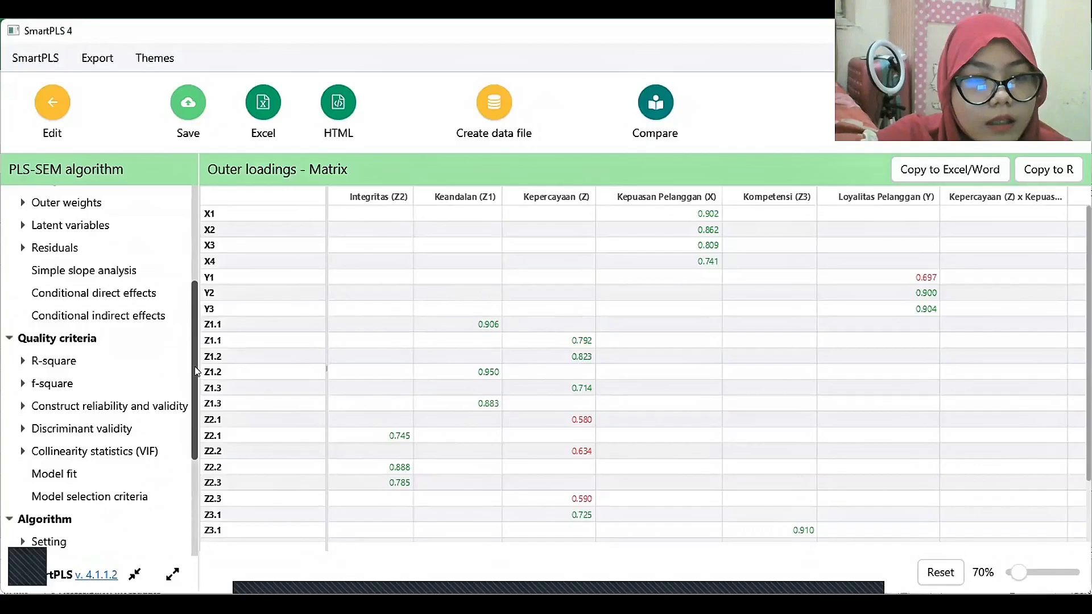
pyautogui.click(93, 345)
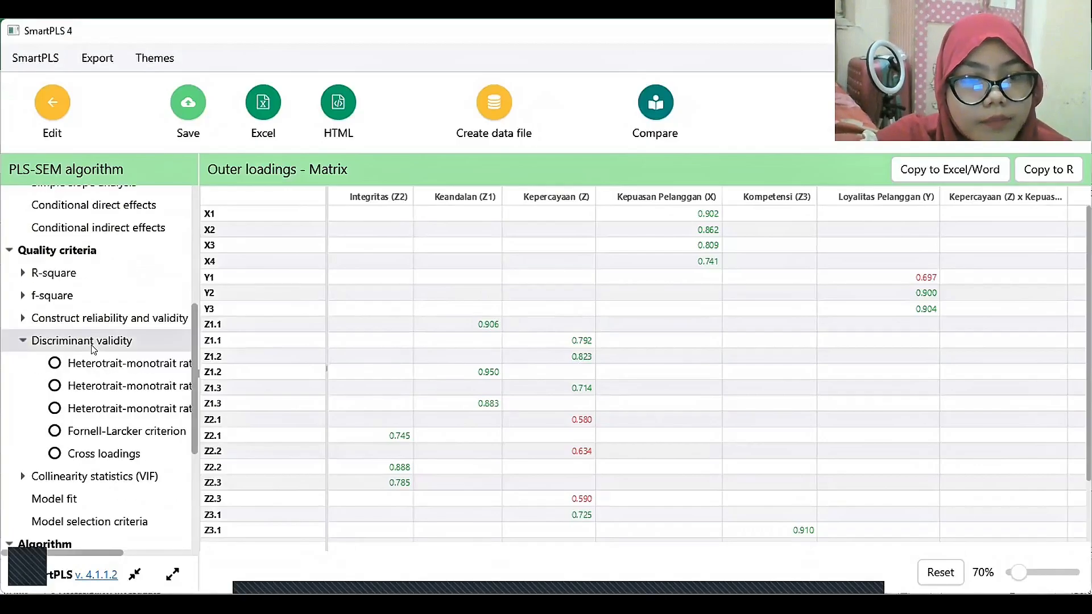
pyautogui.click(85, 343)
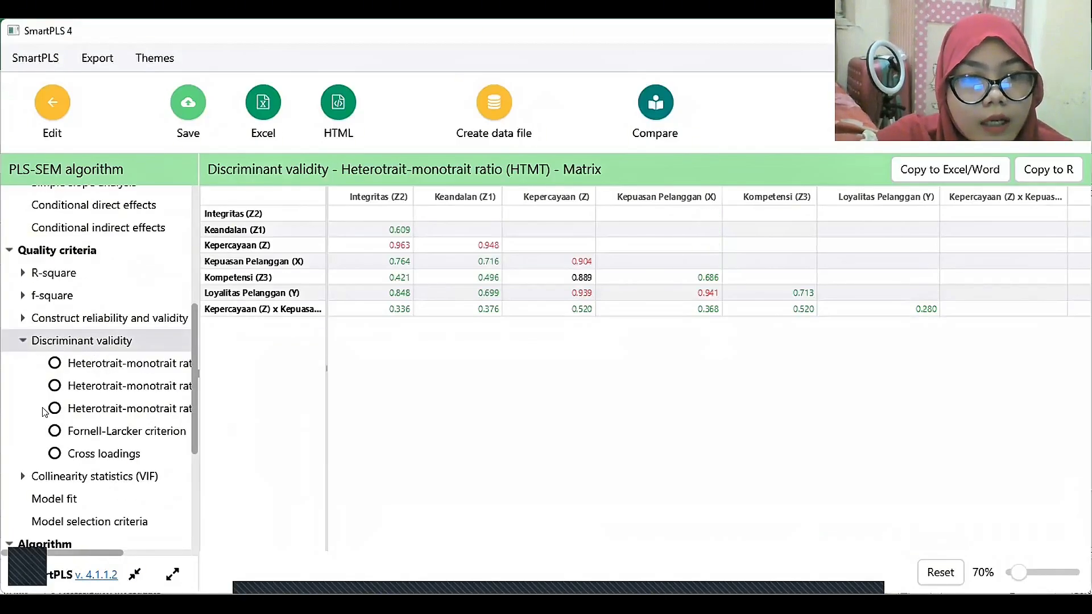
pyautogui.click(56, 454)
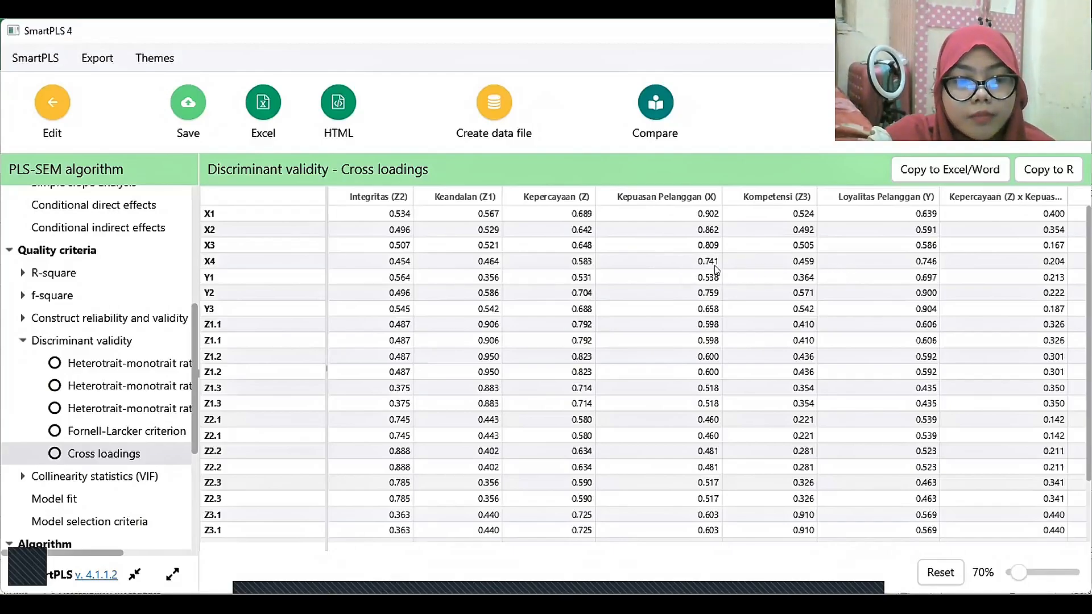
# Return to the model and delete indicator X4 from Kepuasan Pelanggan (X).
pyautogui.click(49, 108)
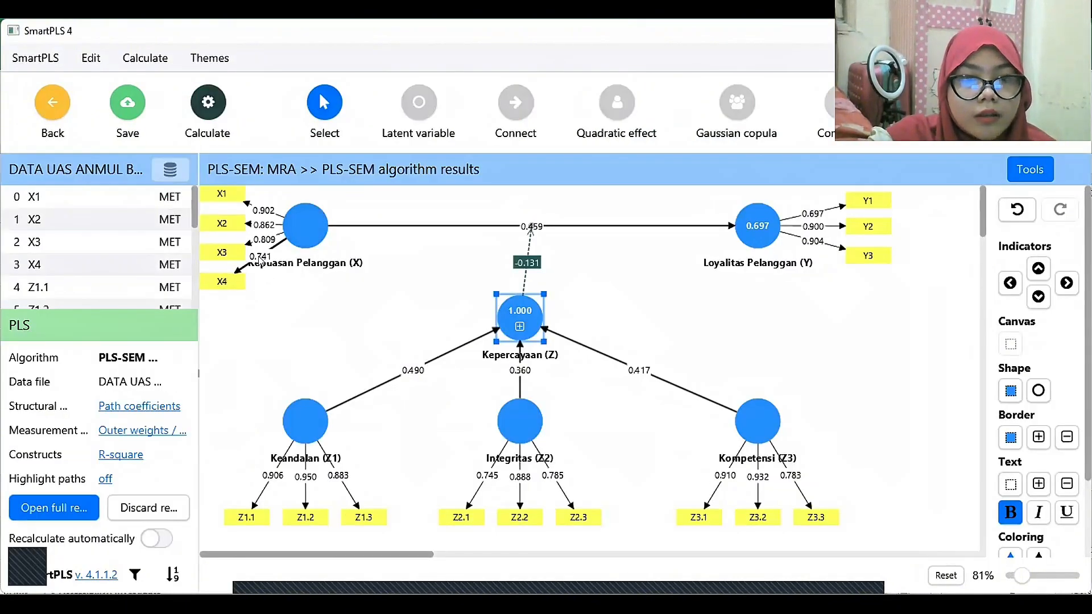
pyautogui.rightClick(235, 286)
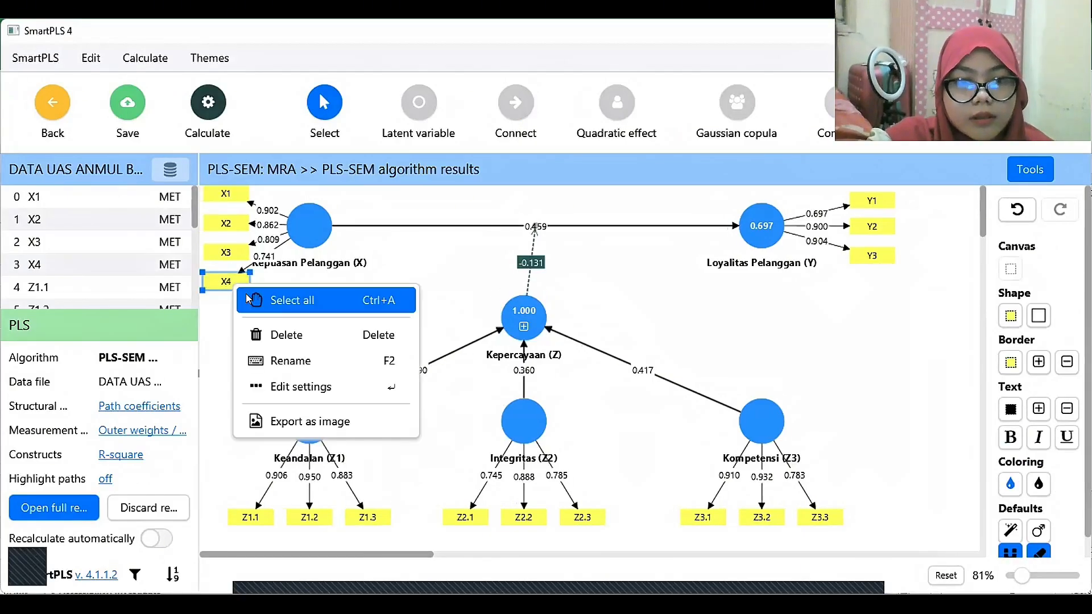
pyautogui.click(260, 337)
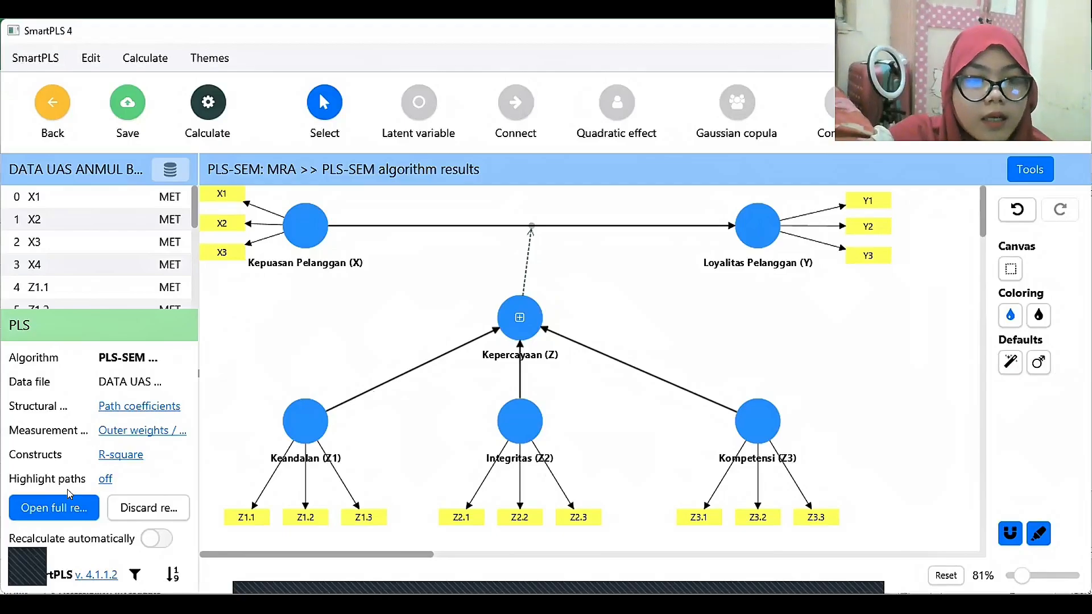
# Rerun the standard PLS-SEM algorithm on the model without X4 and open the new report.
pyautogui.click(68, 505)
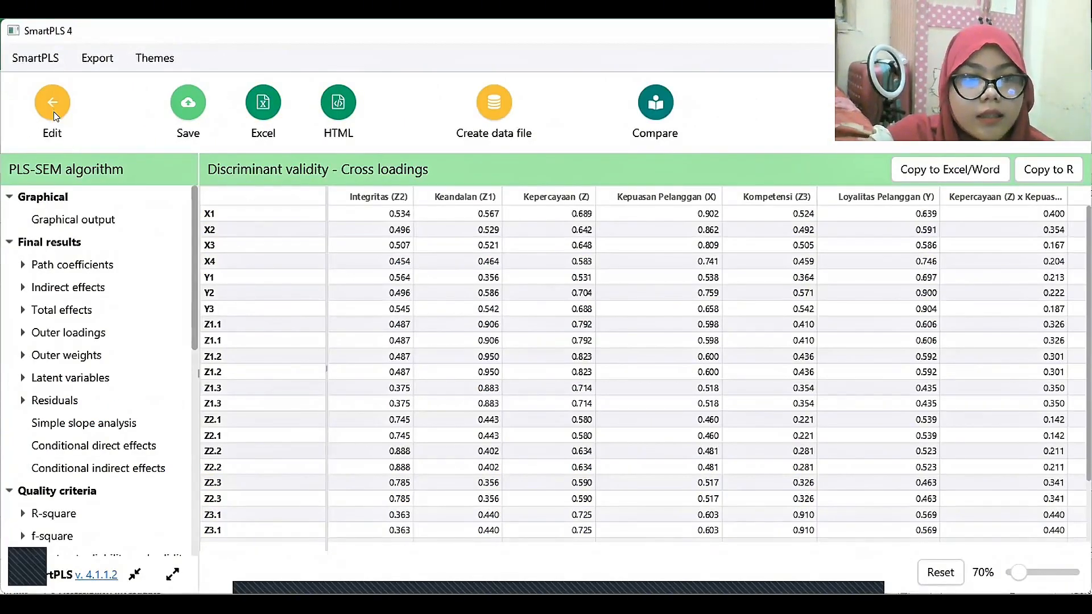
pyautogui.click(56, 116)
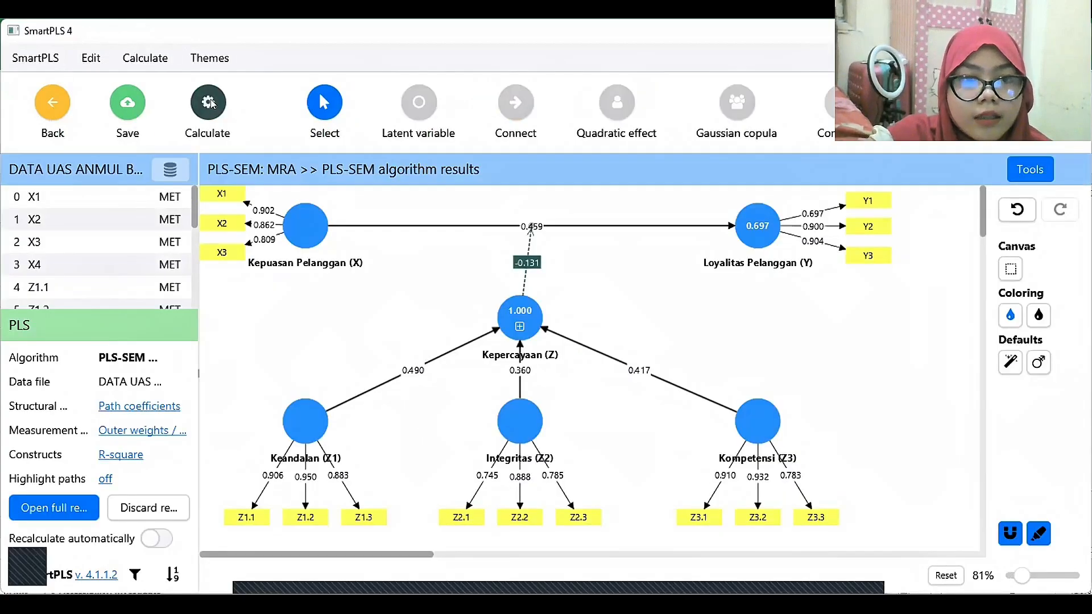
pyautogui.click(209, 104)
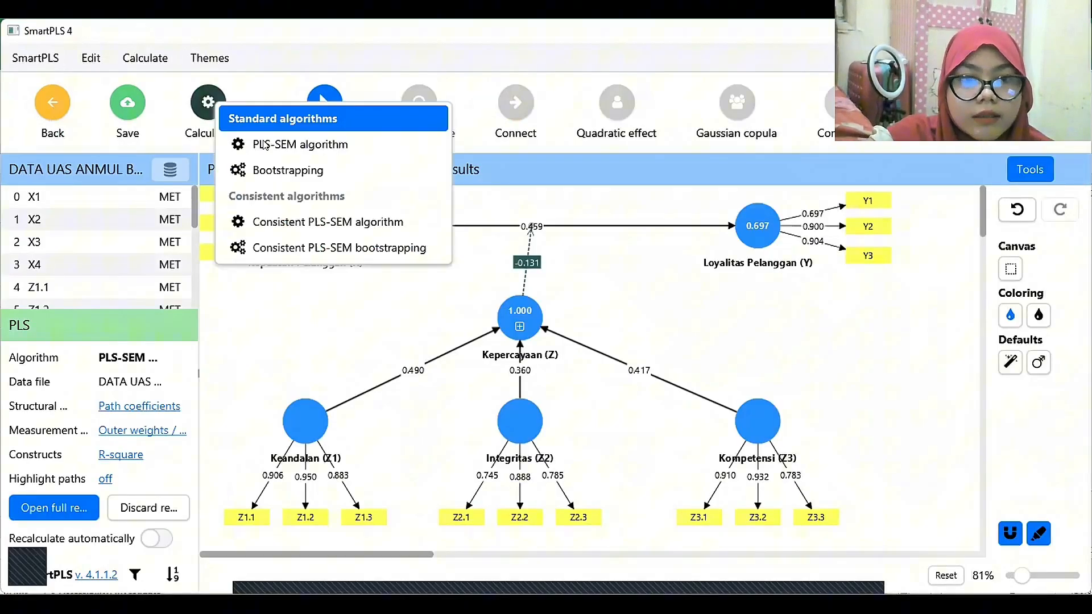
pyautogui.click(363, 144)
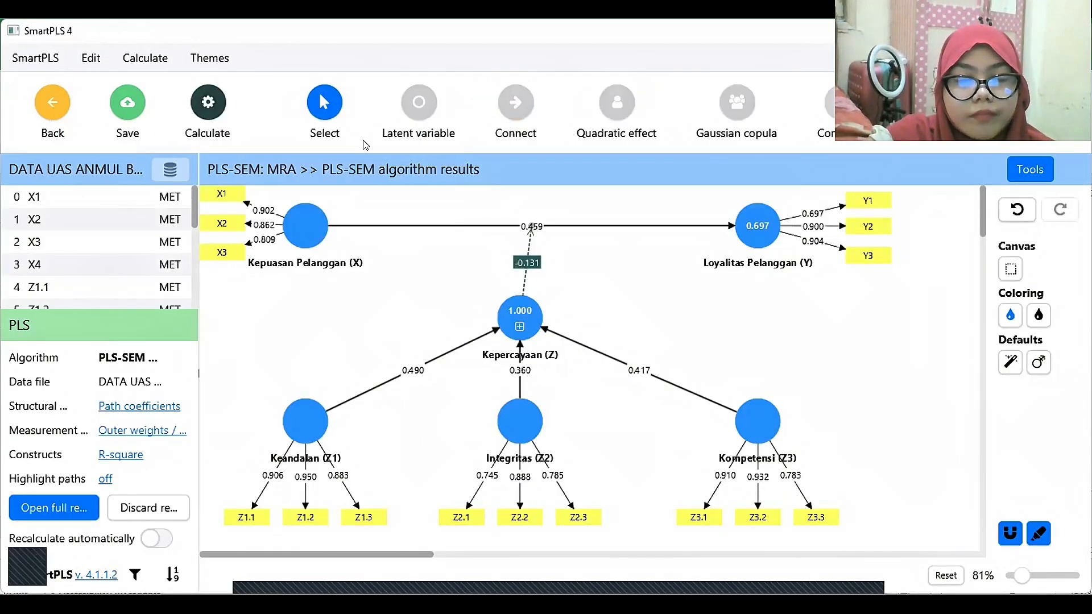
pyautogui.click(699, 572)
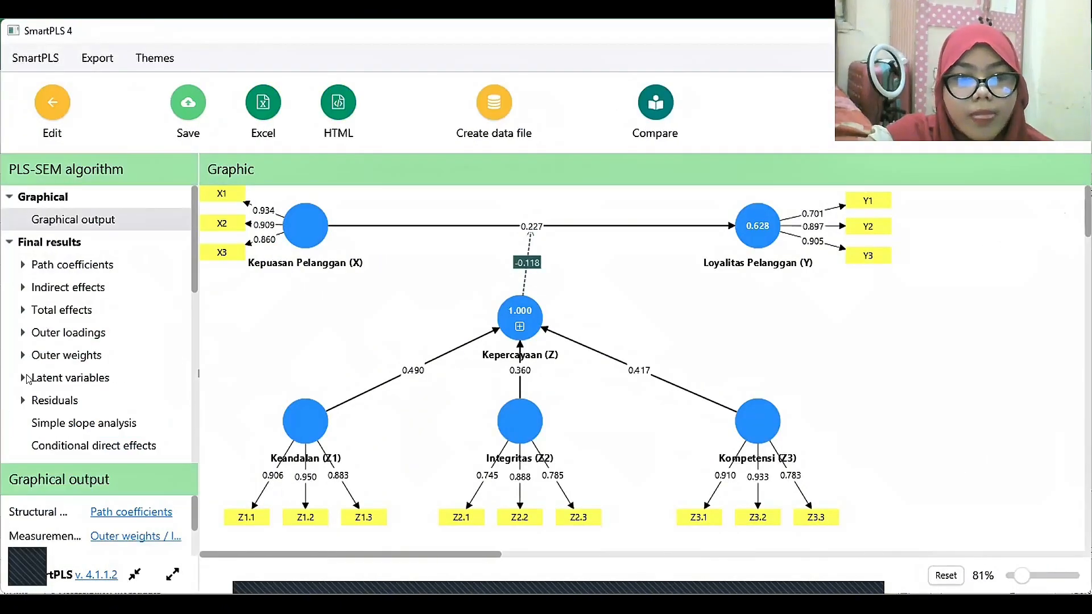
# Check the recalculated outer loadings matrix and the discriminant validity cross loadings of the reduced model.
pyautogui.click(69, 334)
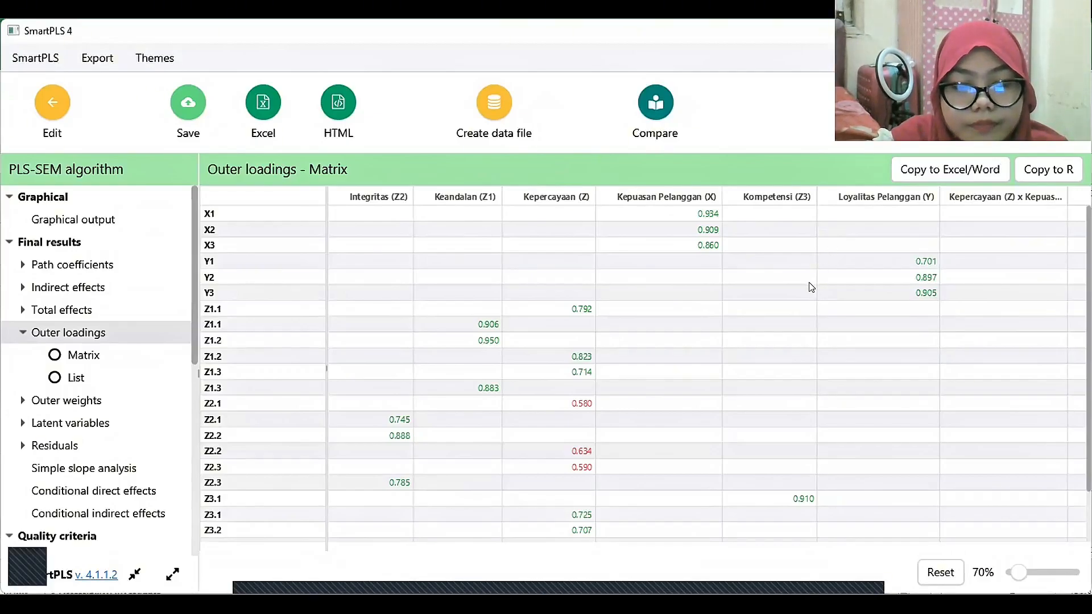
pyautogui.moveTo(195, 315); pyautogui.dragTo(195, 336)
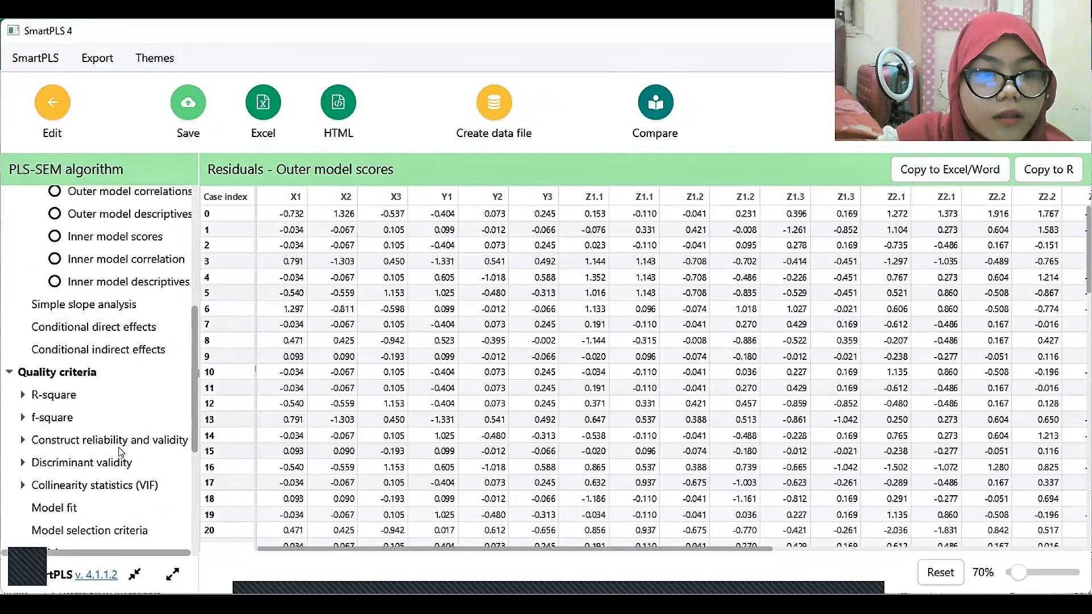
pyautogui.click(113, 465)
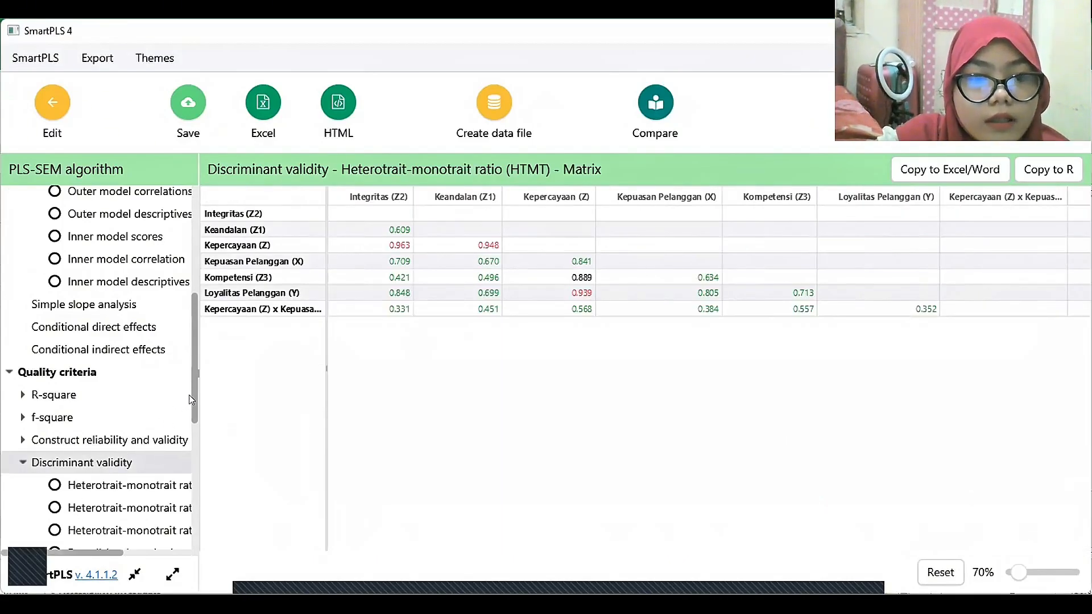
pyautogui.moveTo(195, 410); pyautogui.dragTo(194, 443)
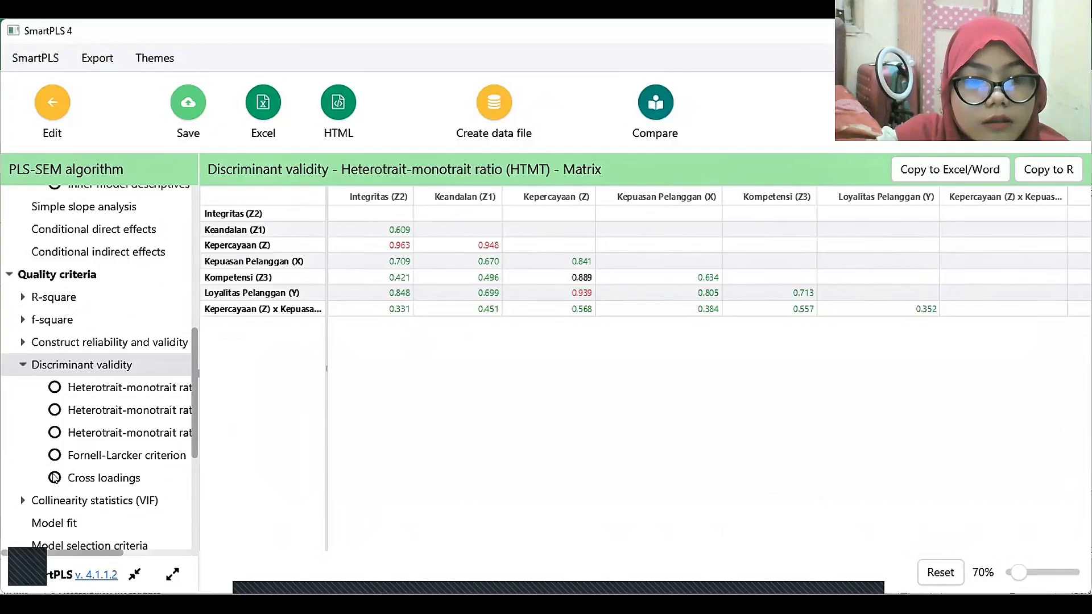
pyautogui.click(55, 477)
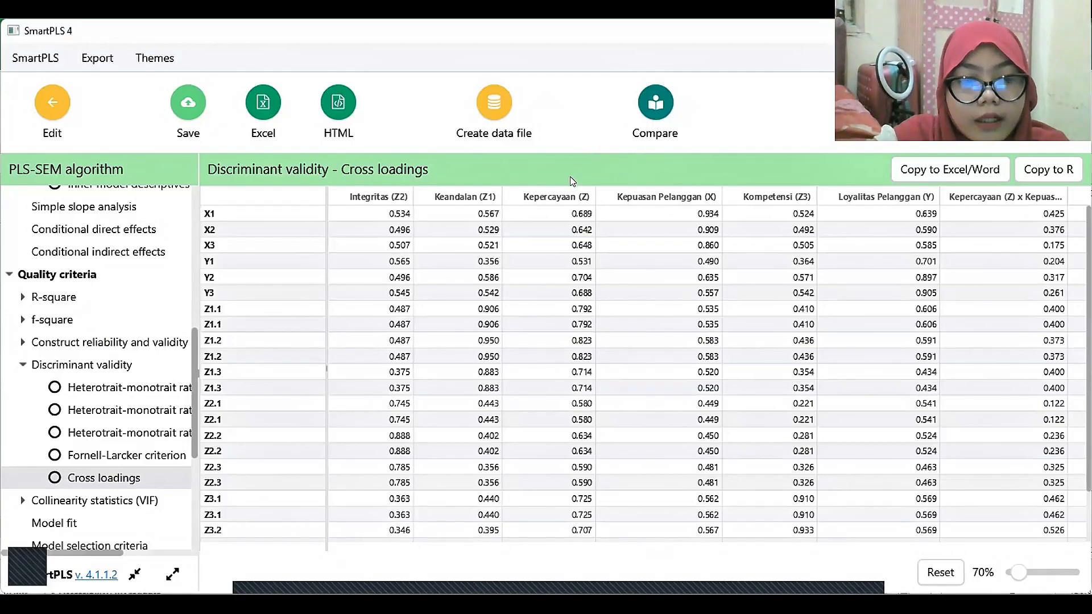
# View the construct reliability and validity overview, enlarged so Cronbach's alpha, composite reliability and average variance extracted are readable.
pyautogui.scroll(-3, 191, 402)
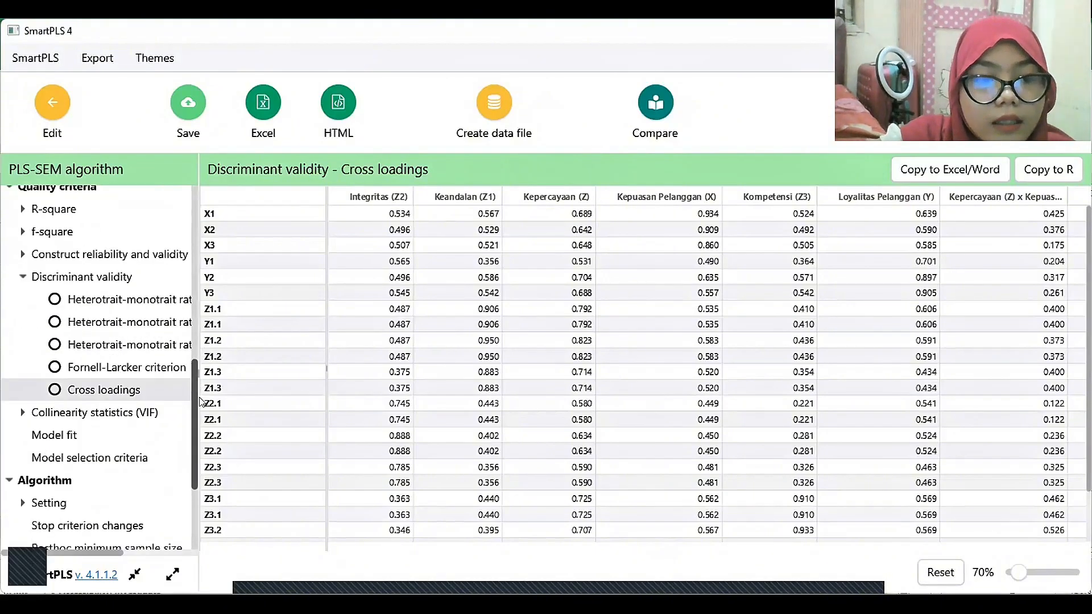
pyautogui.scroll(5, 191, 403)
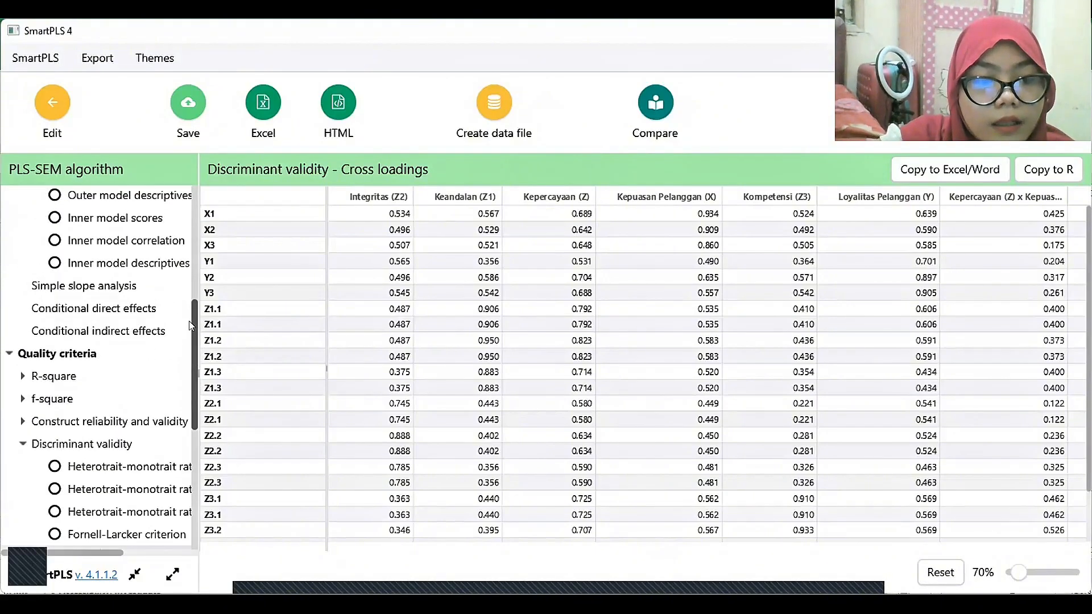
pyautogui.scroll(6, 191, 321)
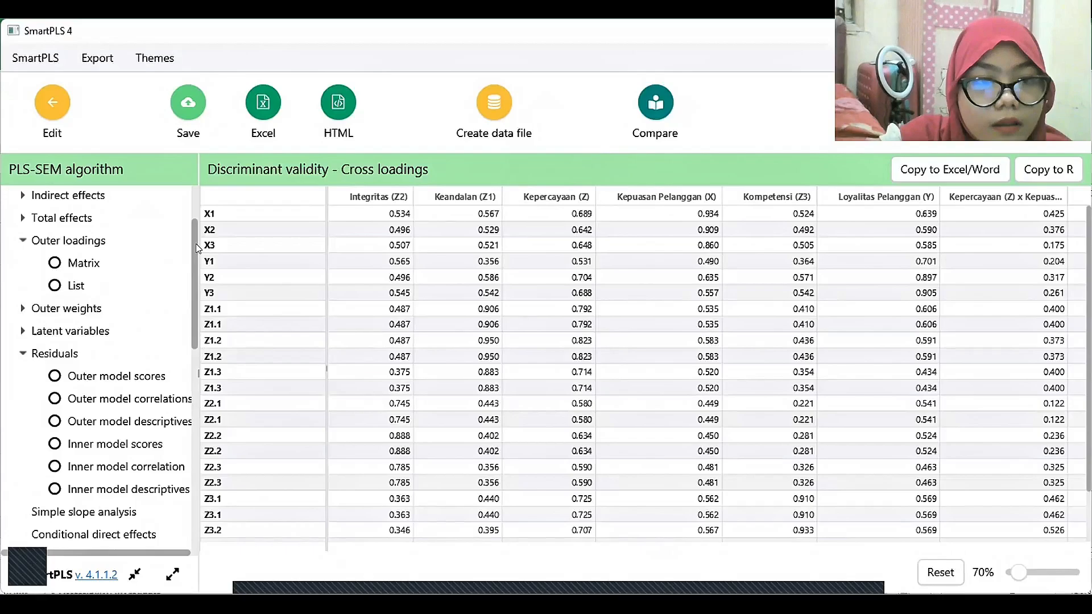
pyautogui.scroll(-6, 125, 424)
pyautogui.click(125, 424)
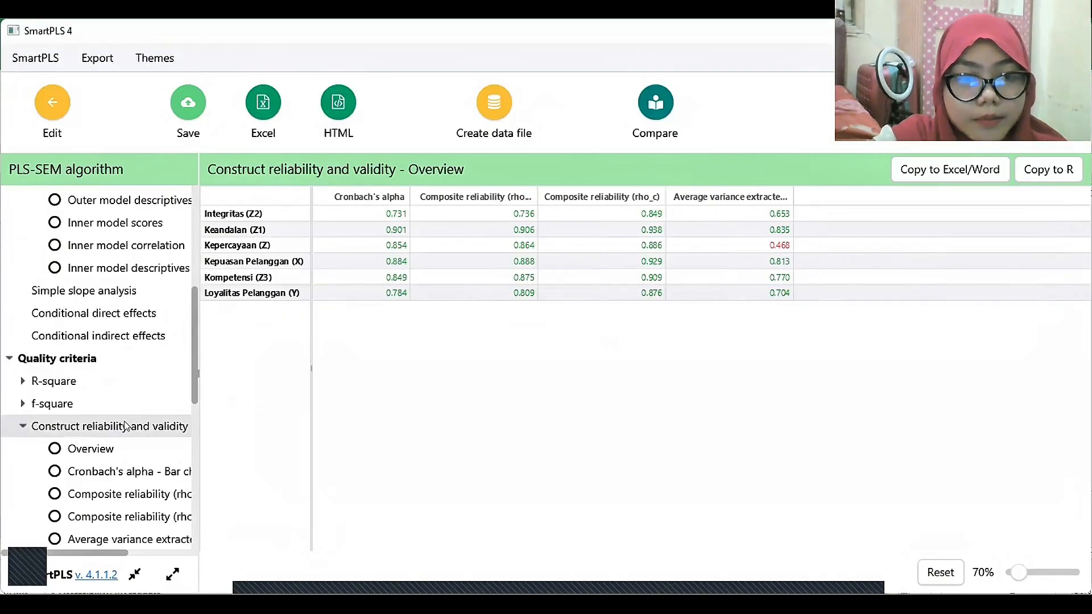
pyautogui.scroll(1, 610, 343)
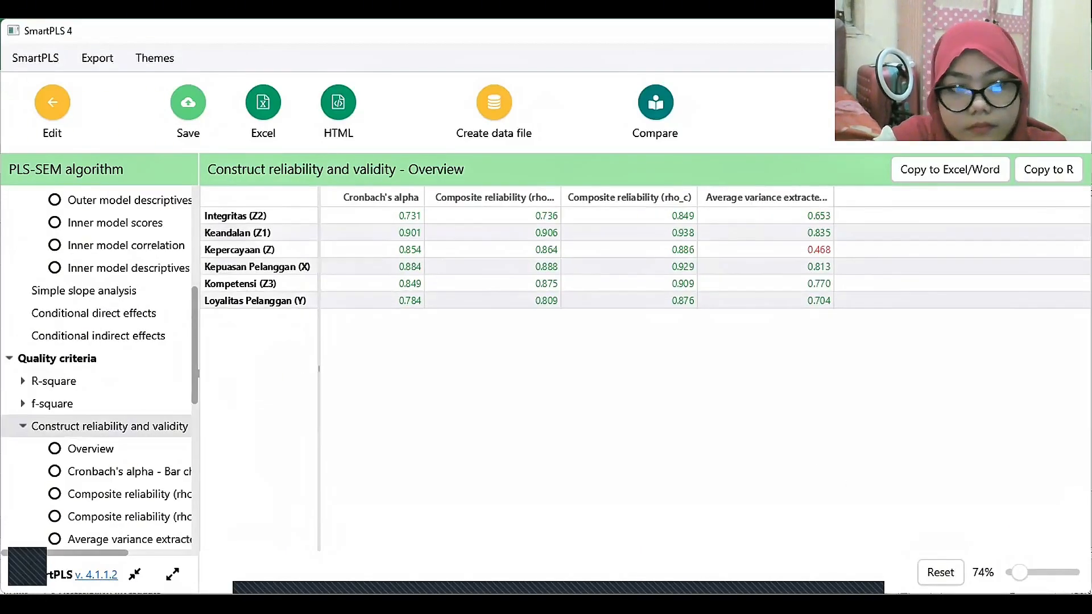
pyautogui.scroll(5, 609, 343)
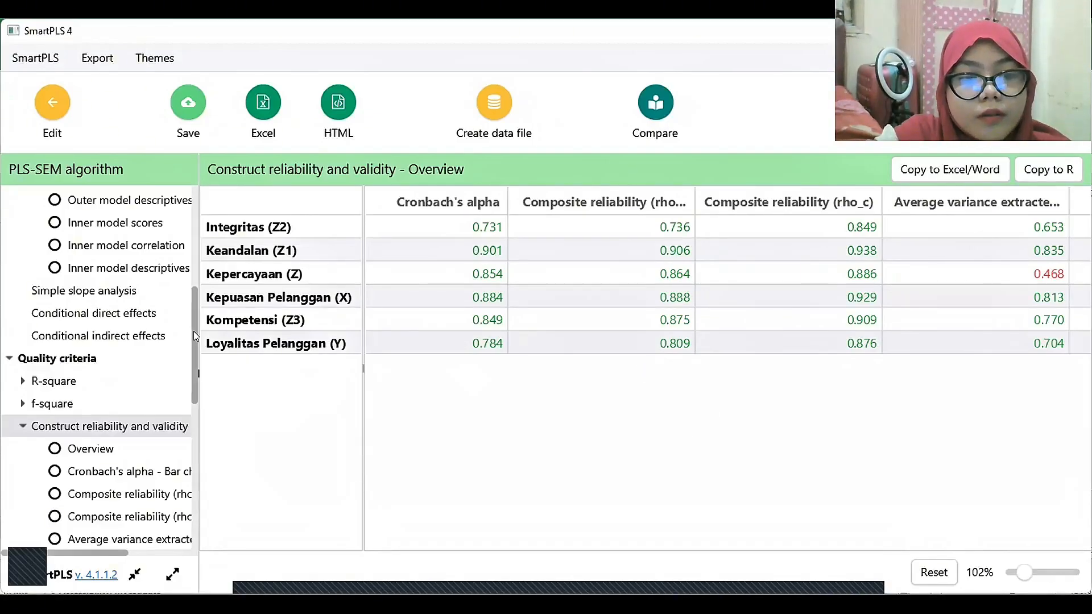
# Review the R-square overview for Kepercayaan (Z) and Loyalitas Pelanggan (Y) under the quality criteria.
pyautogui.moveTo(194, 331)
pyautogui.mouseDown()
pyautogui.moveTo(193, 426)
pyautogui.moveTo(177, 343)
pyautogui.mouseUp()
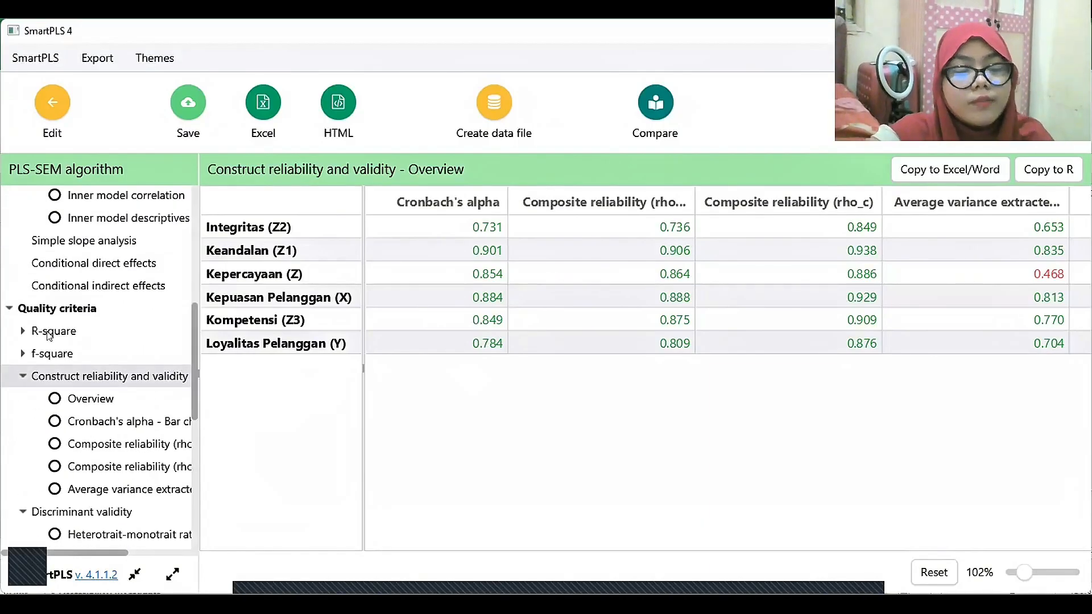
pyautogui.click(137, 321)
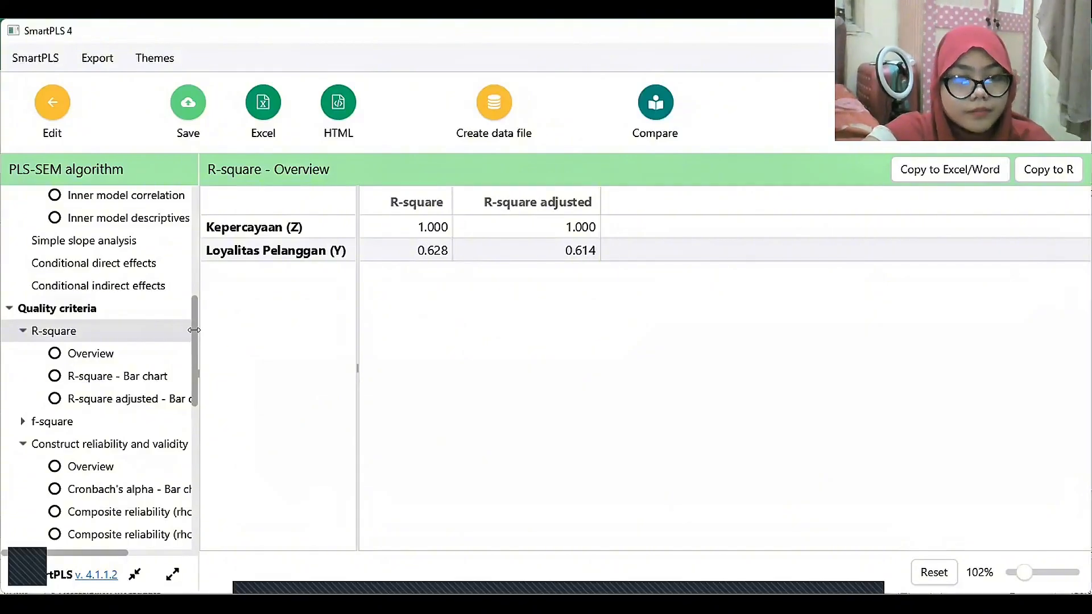
pyautogui.moveTo(195, 334); pyautogui.dragTo(196, 411)
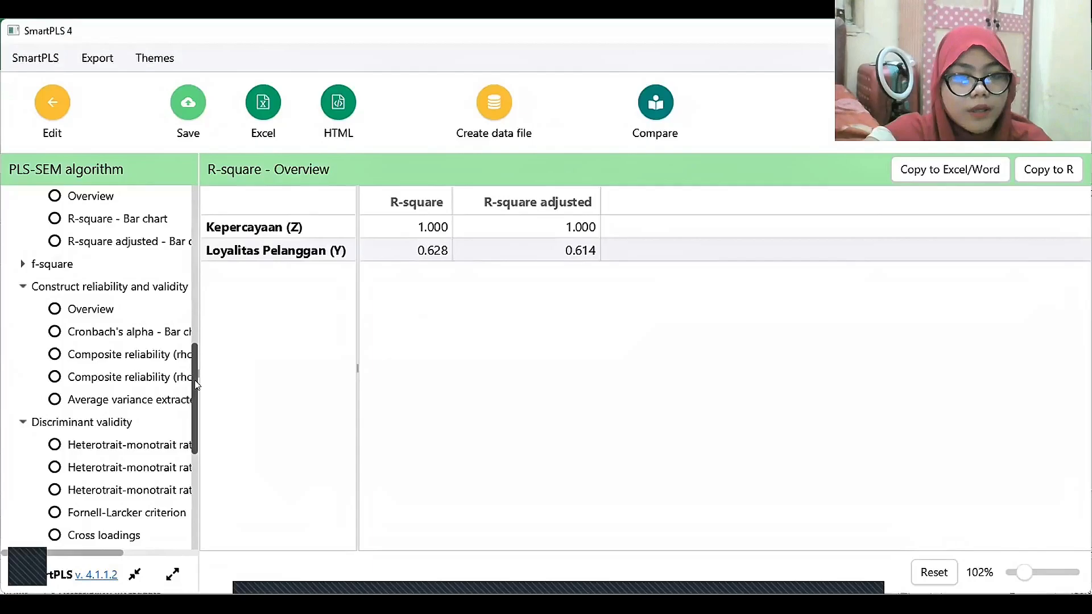
# Run standard bootstrapping on the model with 5000 subsamples, Percentile bootstrap, a One tailed test and significance level 0.05, opening the report.
pyautogui.click(51, 108)
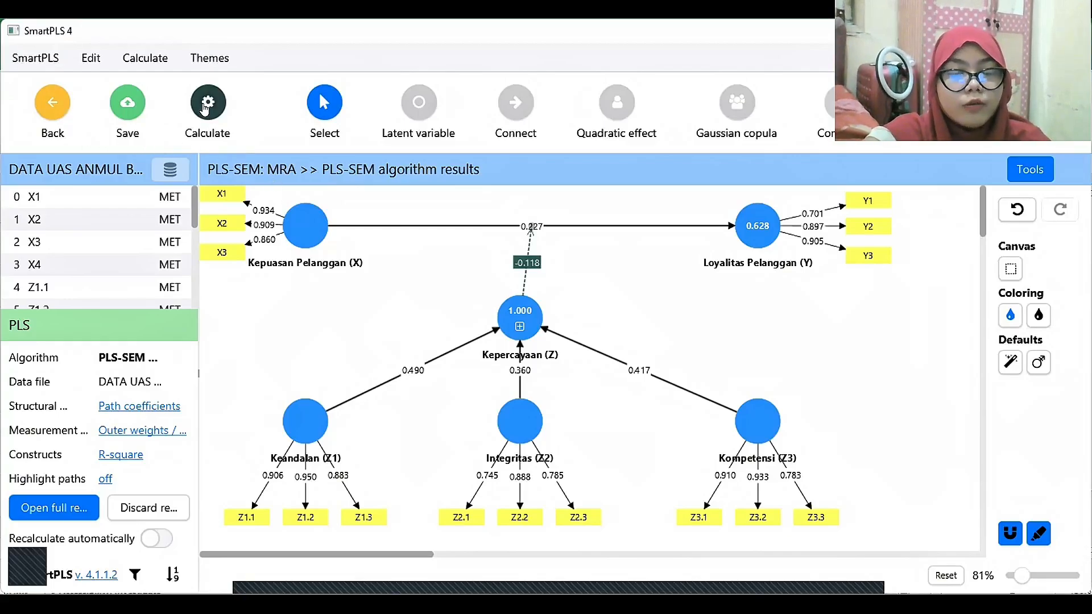
pyautogui.click(210, 108)
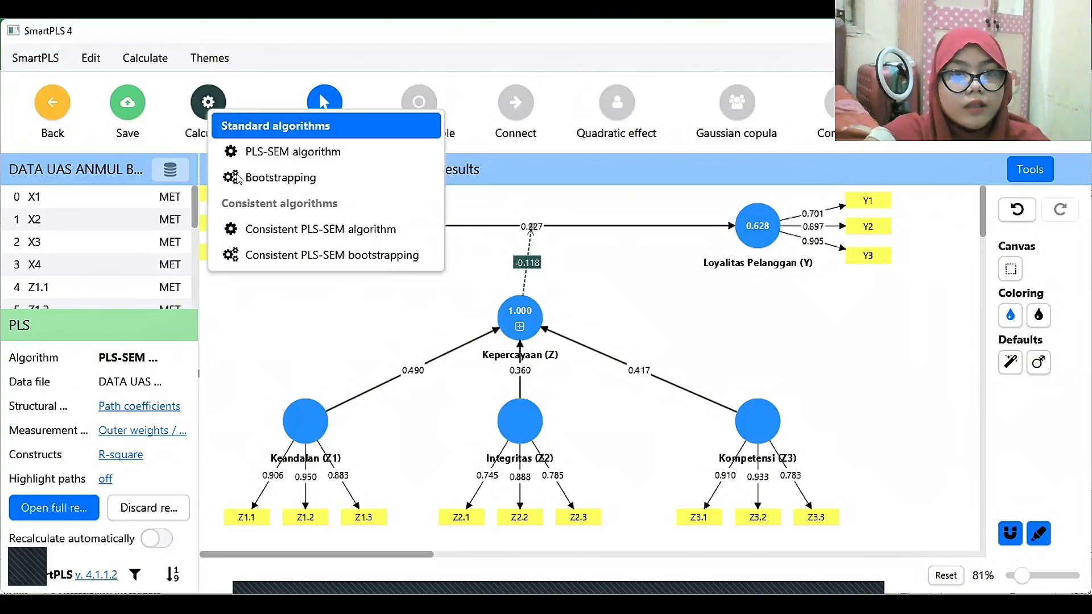
pyautogui.click(354, 177)
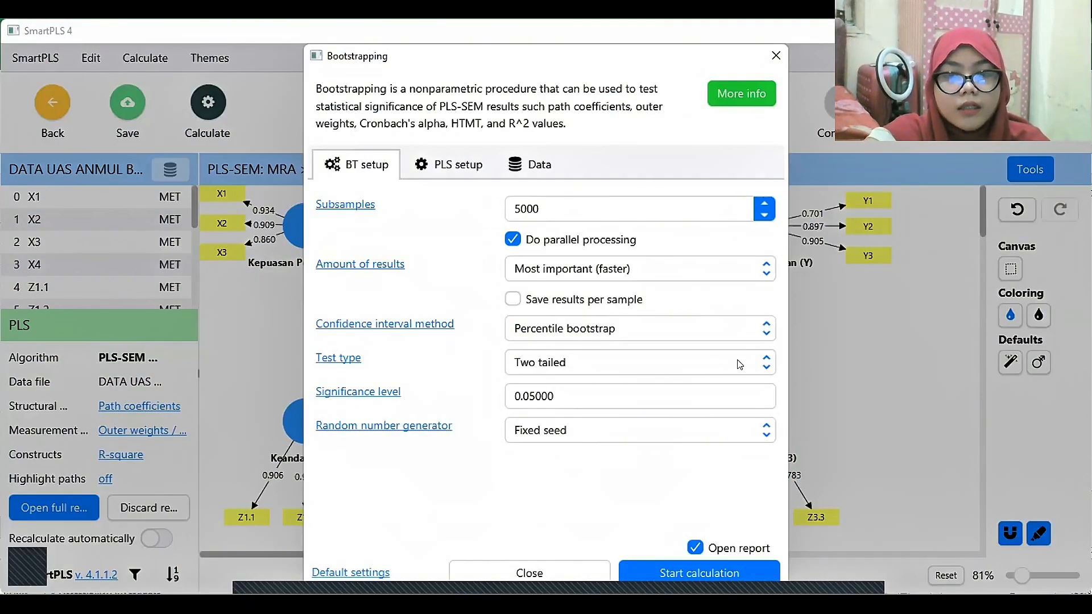
pyautogui.click(760, 366)
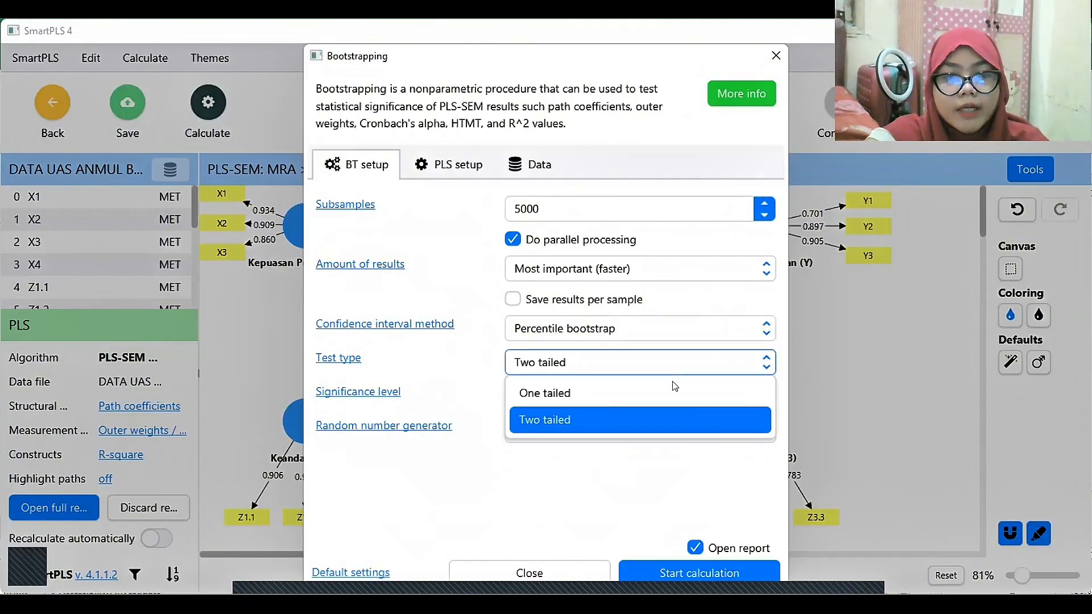
pyautogui.click(532, 393)
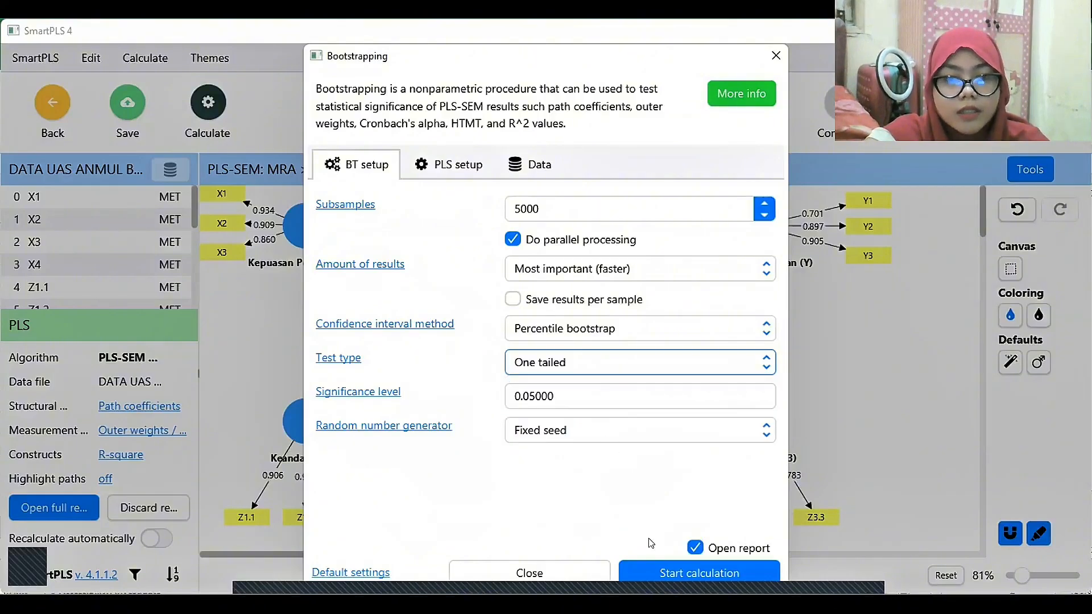
pyautogui.click(699, 573)
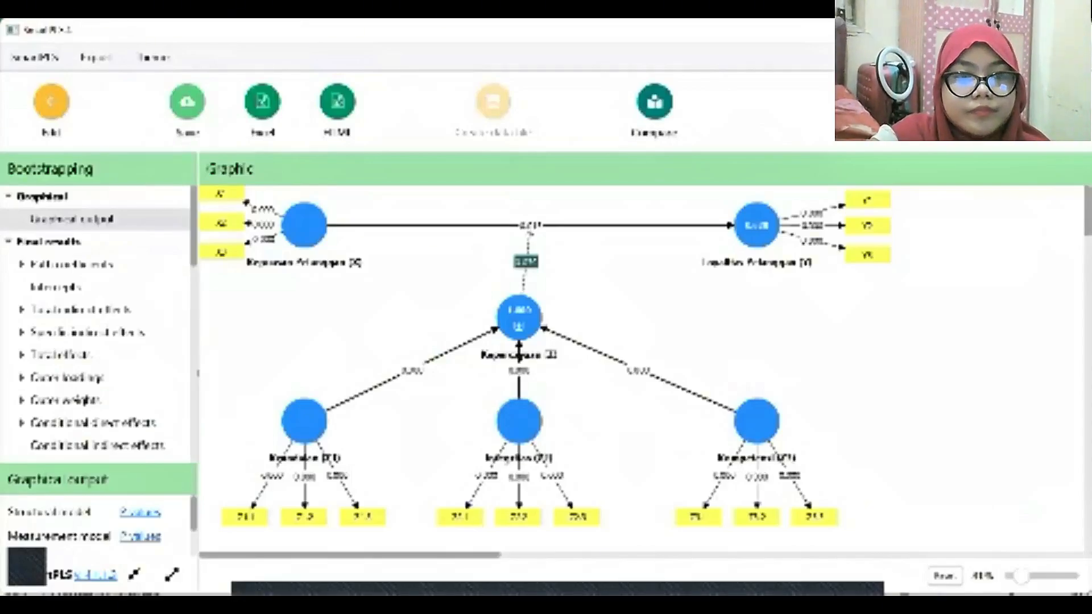
# Inspect the bootstrapped path coefficients table, reduced in size so the T statistics and P values columns fit.
pyautogui.click(72, 265)
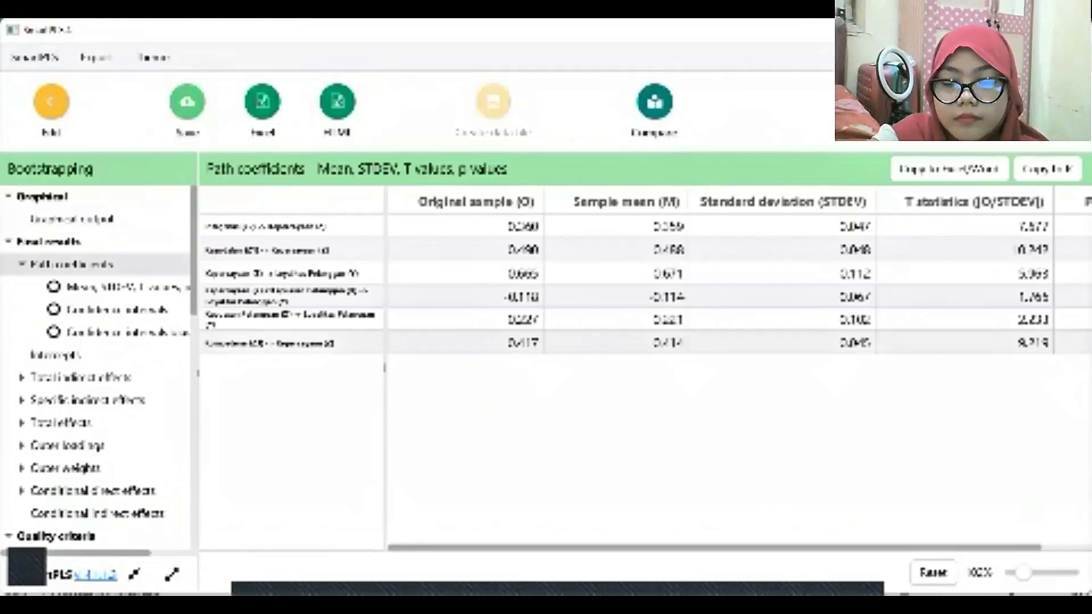
pyautogui.moveTo(1023, 573); pyautogui.dragTo(1022, 572)
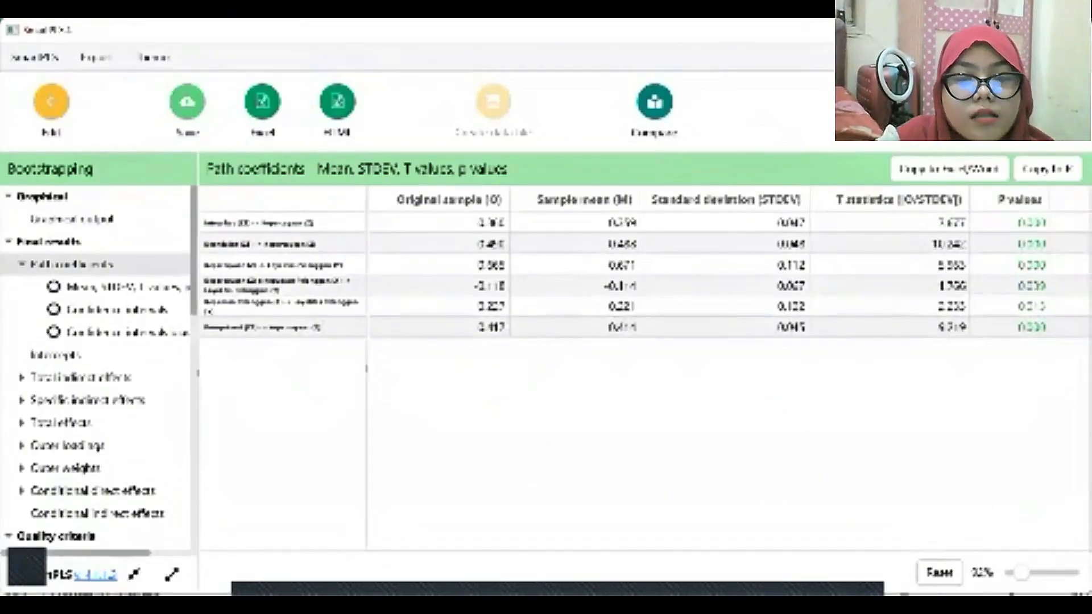